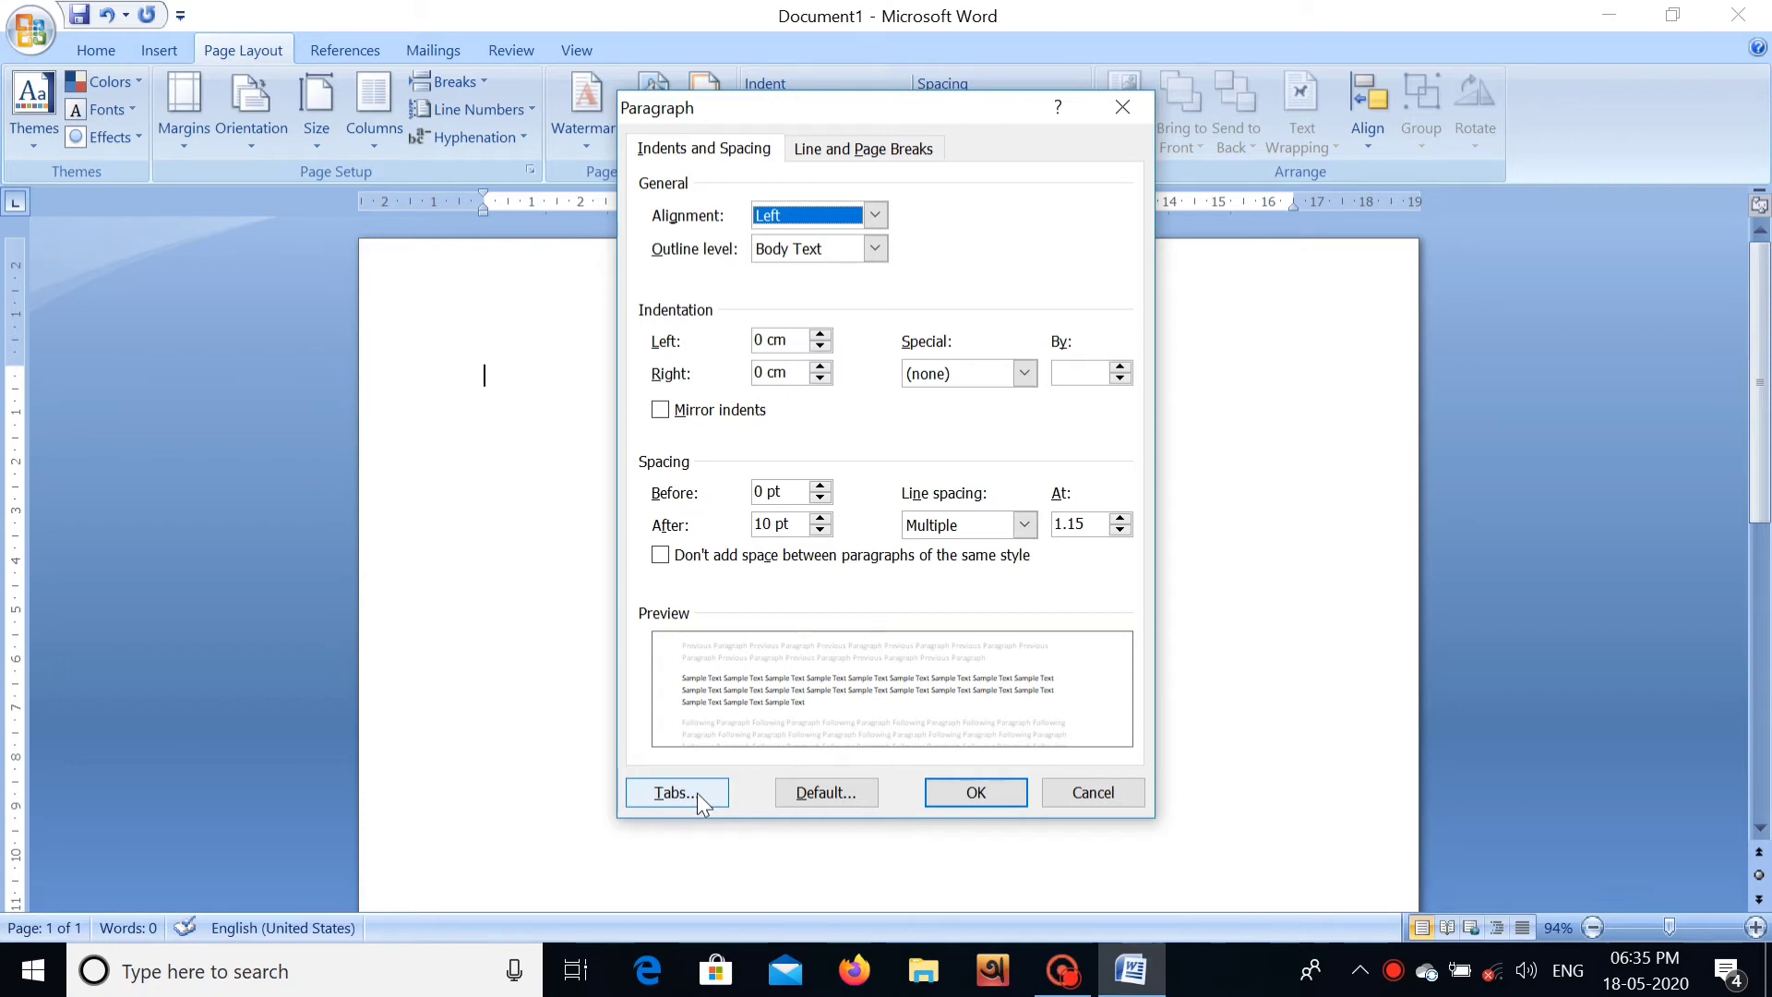
# Set a left-aligned tab stop at 1 cm with no leader
pyautogui.click(696, 793)
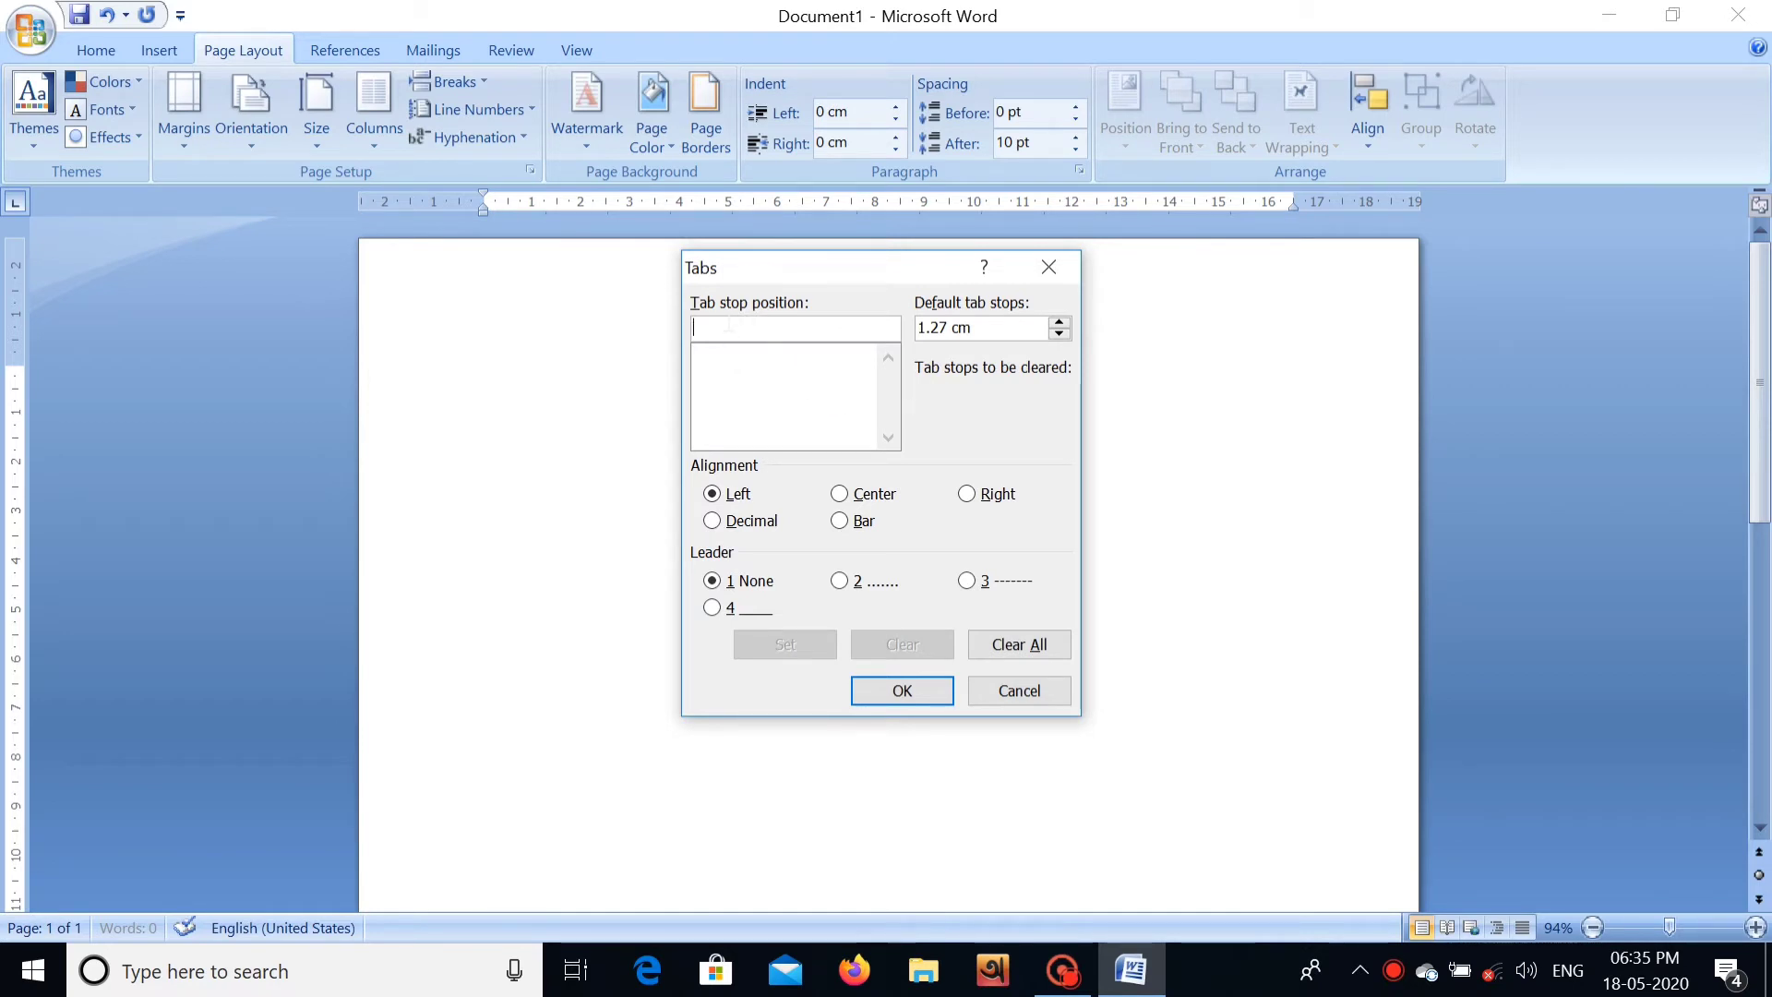
pyautogui.write('1')
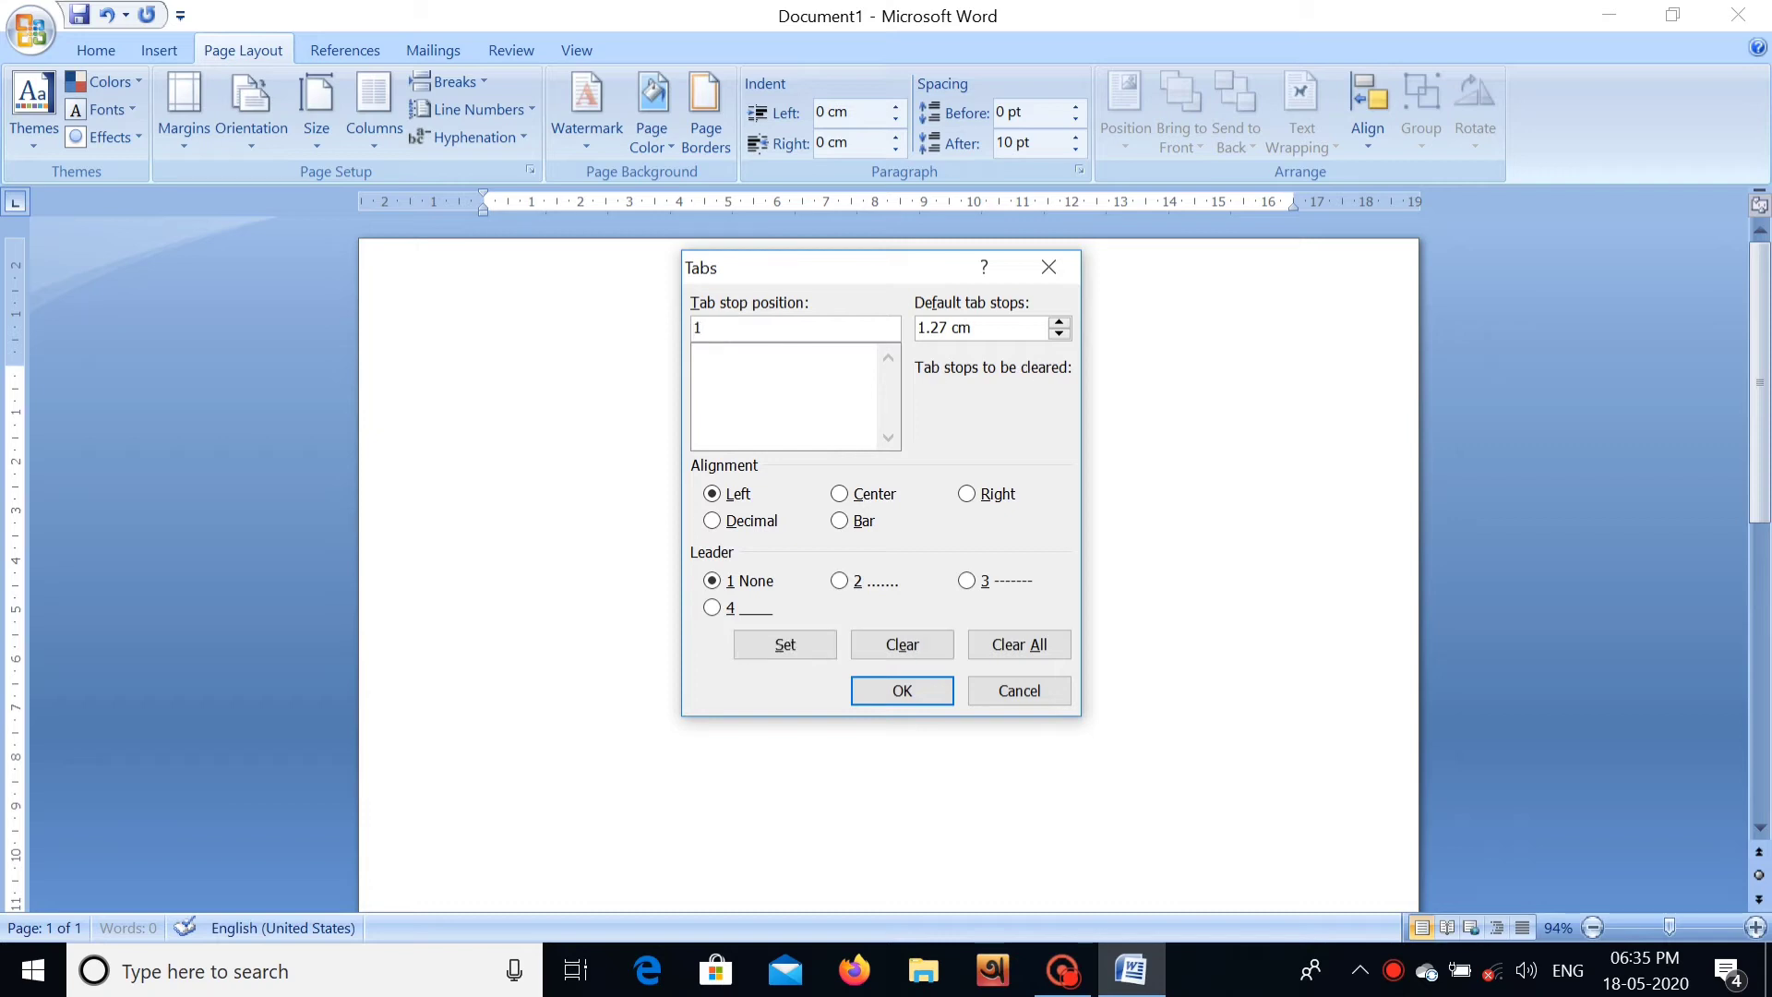
pyautogui.click(788, 643)
# Add a centre-aligned tab stop at 7 cm with no leader
pyautogui.write('3')
pyautogui.press('BackSpace')
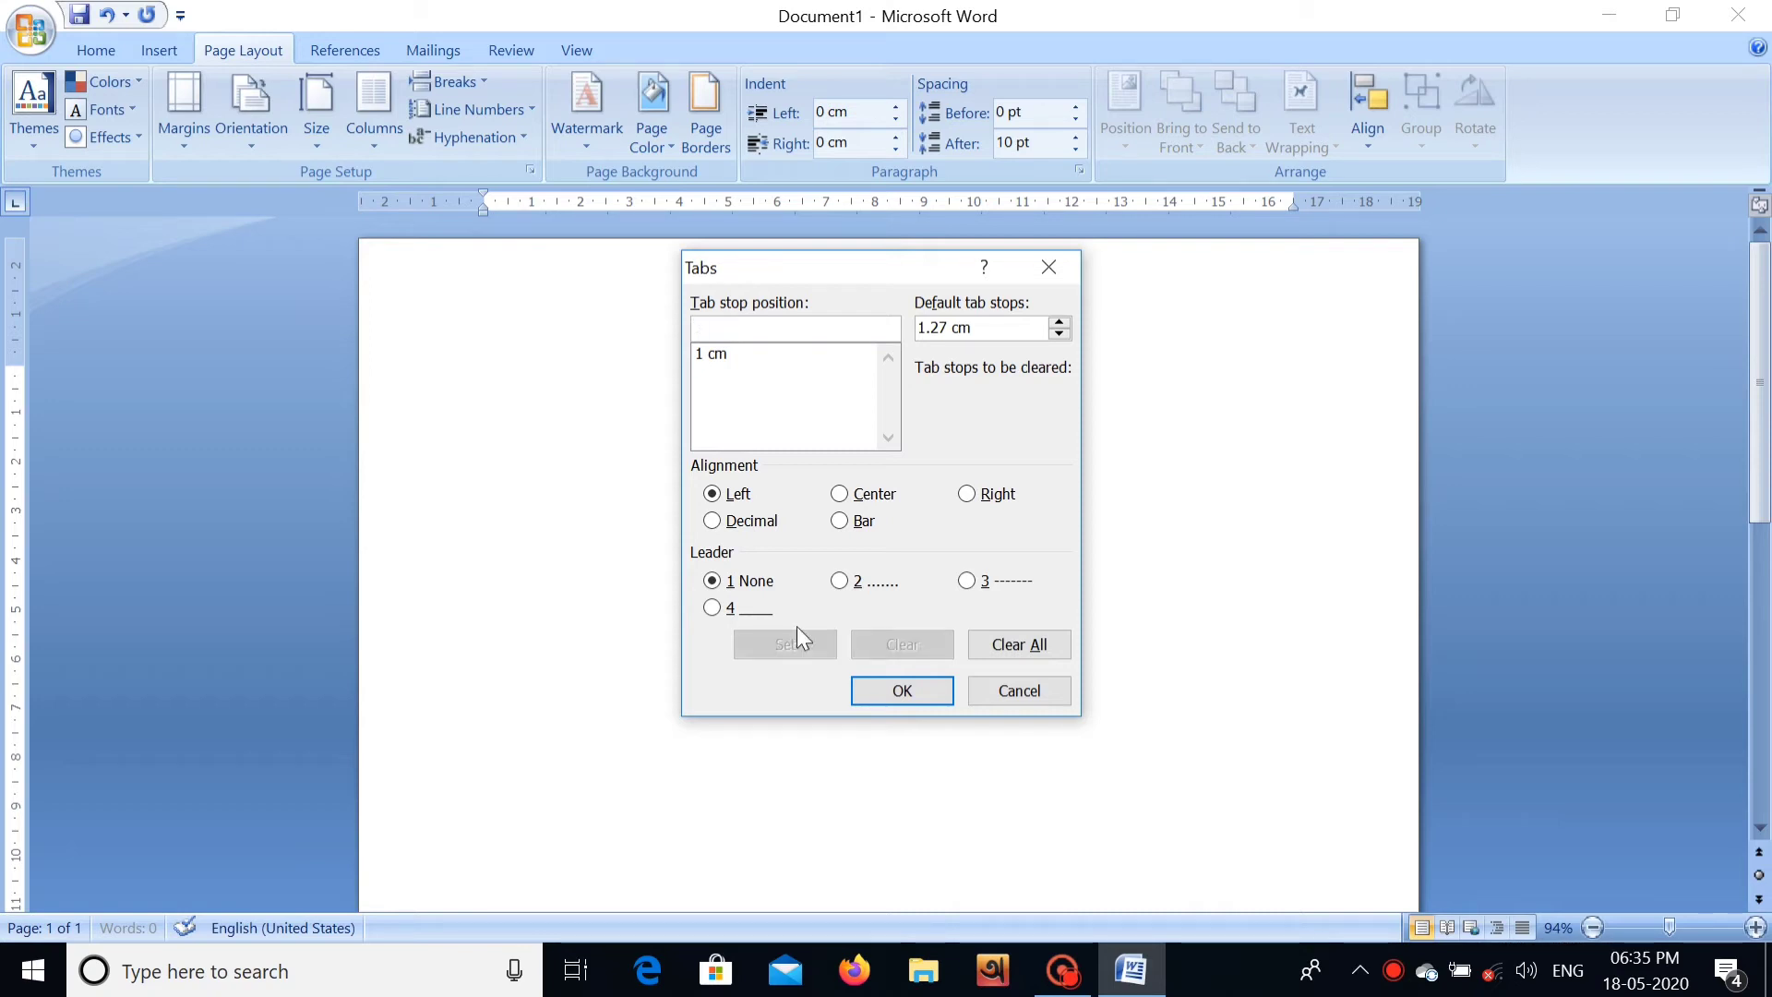
pyautogui.write('7')
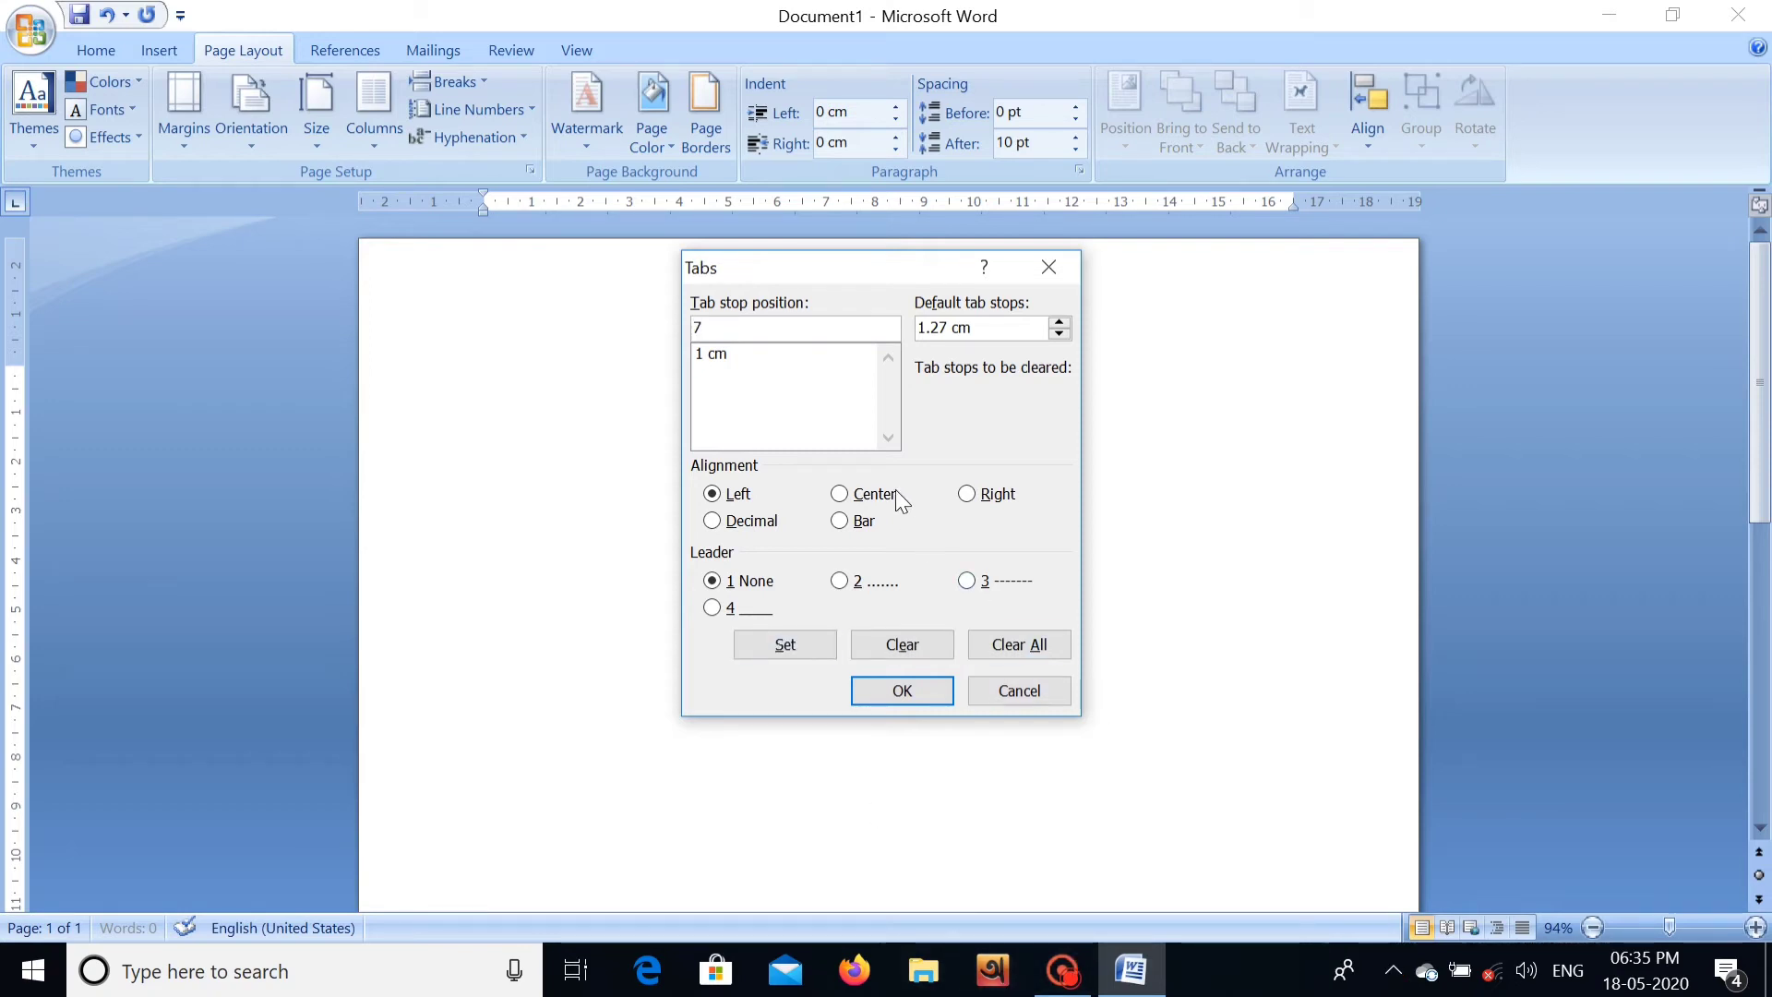
pyautogui.click(877, 495)
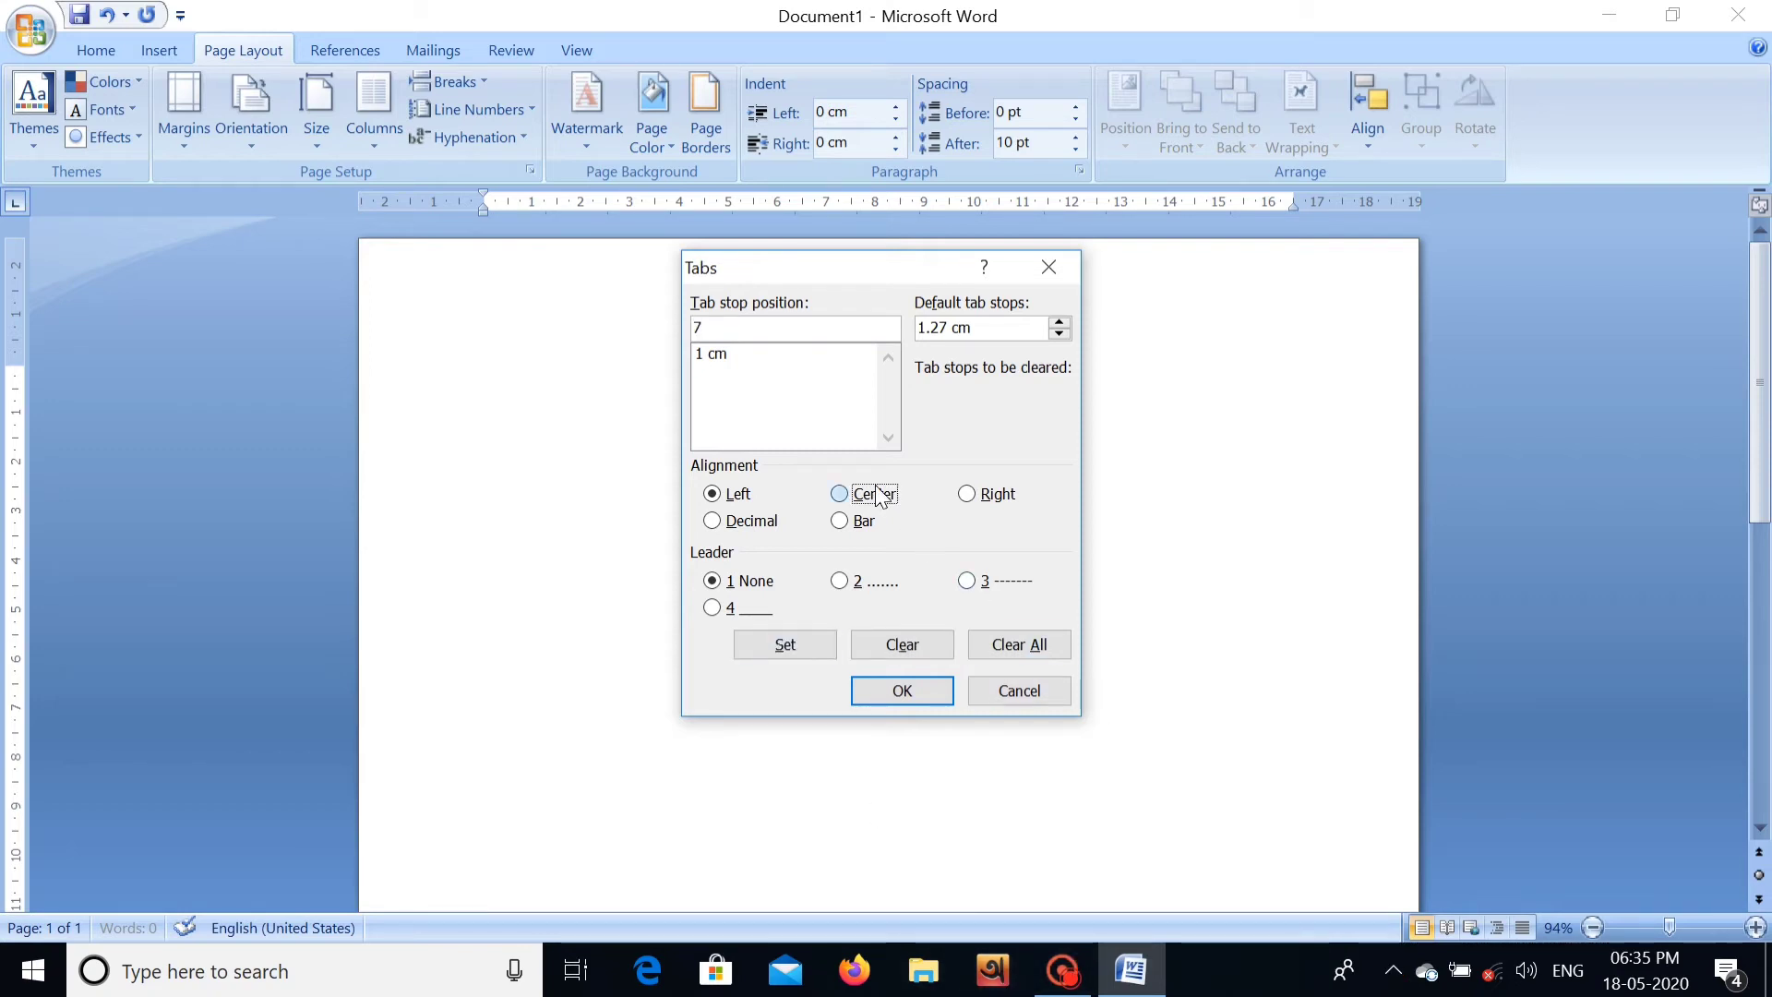
pyautogui.click(783, 643)
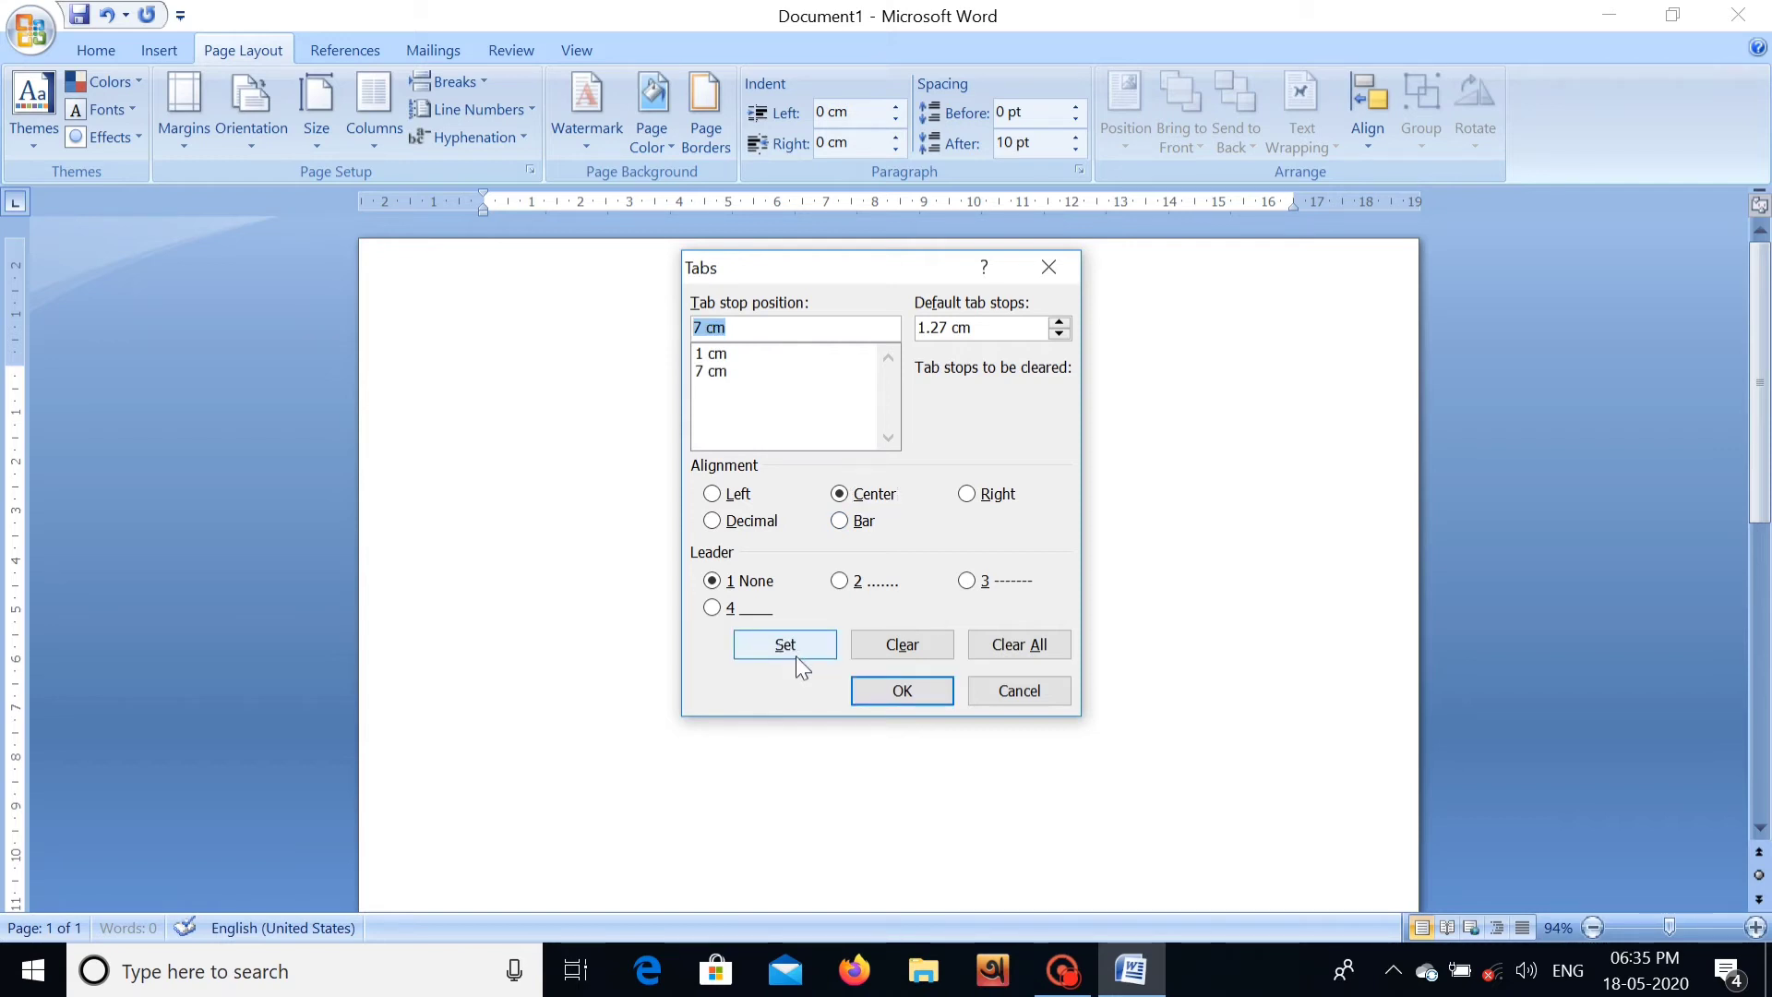
# Add a decimal tab stop at 14 cm with no leader and apply the tab settings
pyautogui.write('14')
pyautogui.click(763, 522)
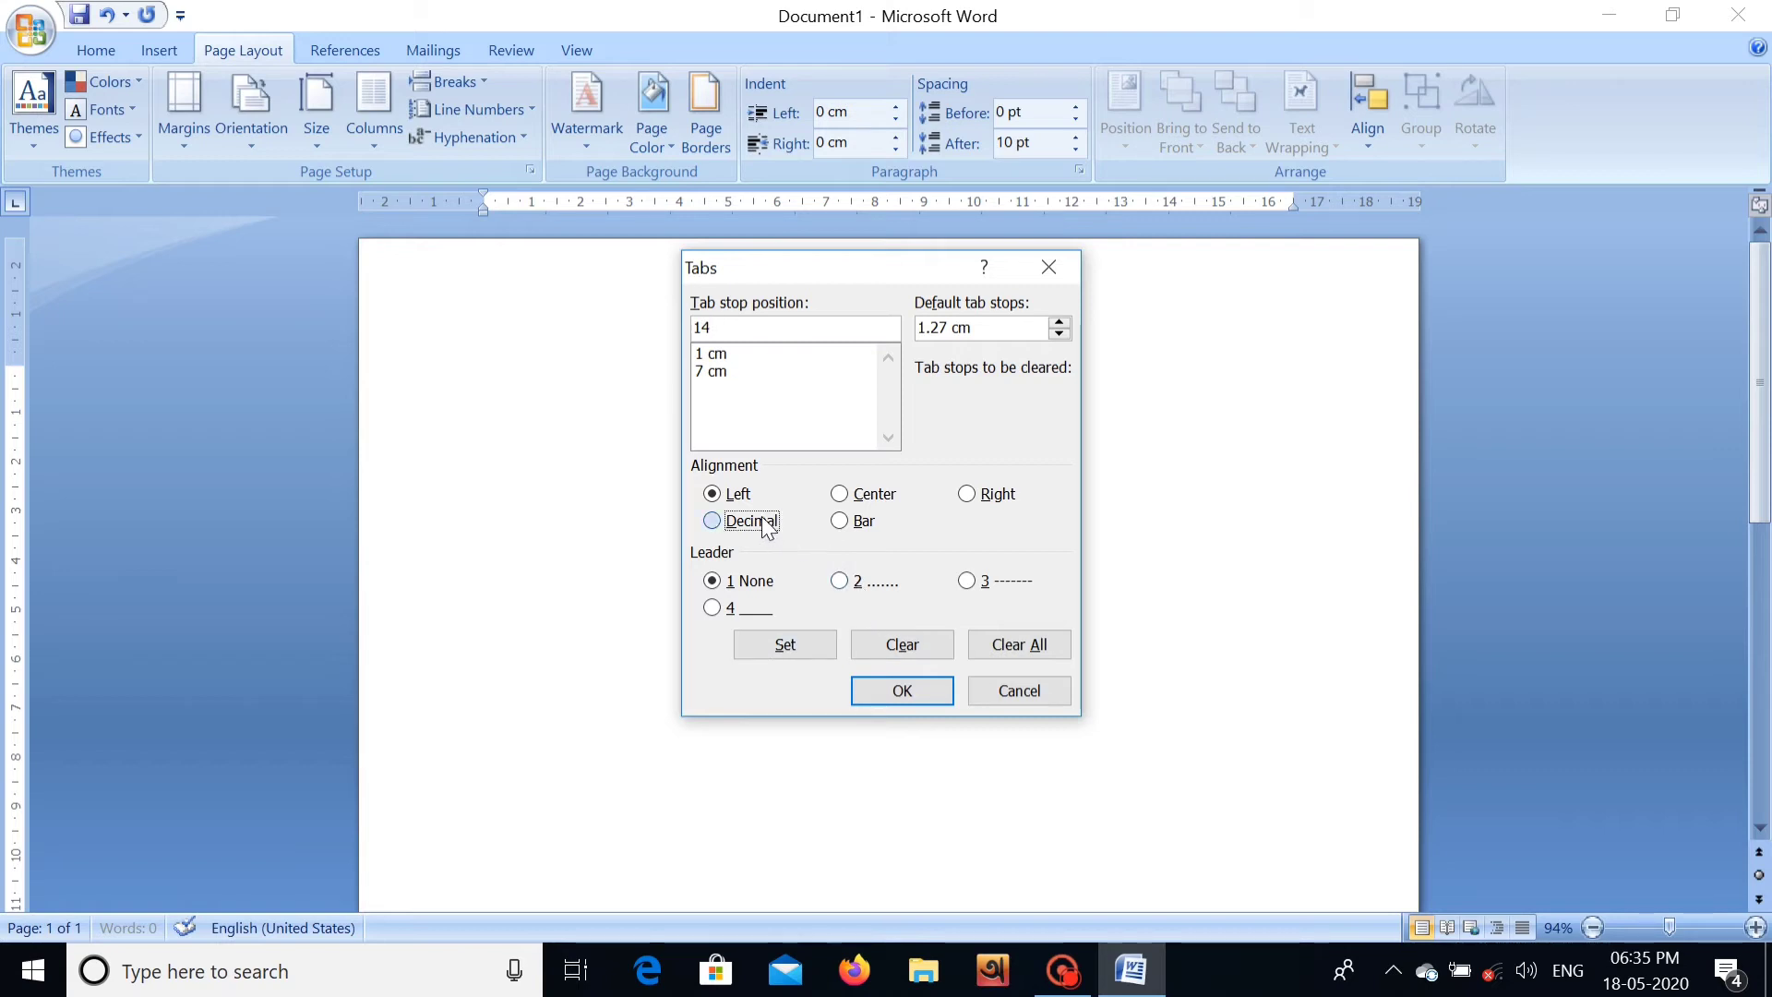
pyautogui.click(810, 644)
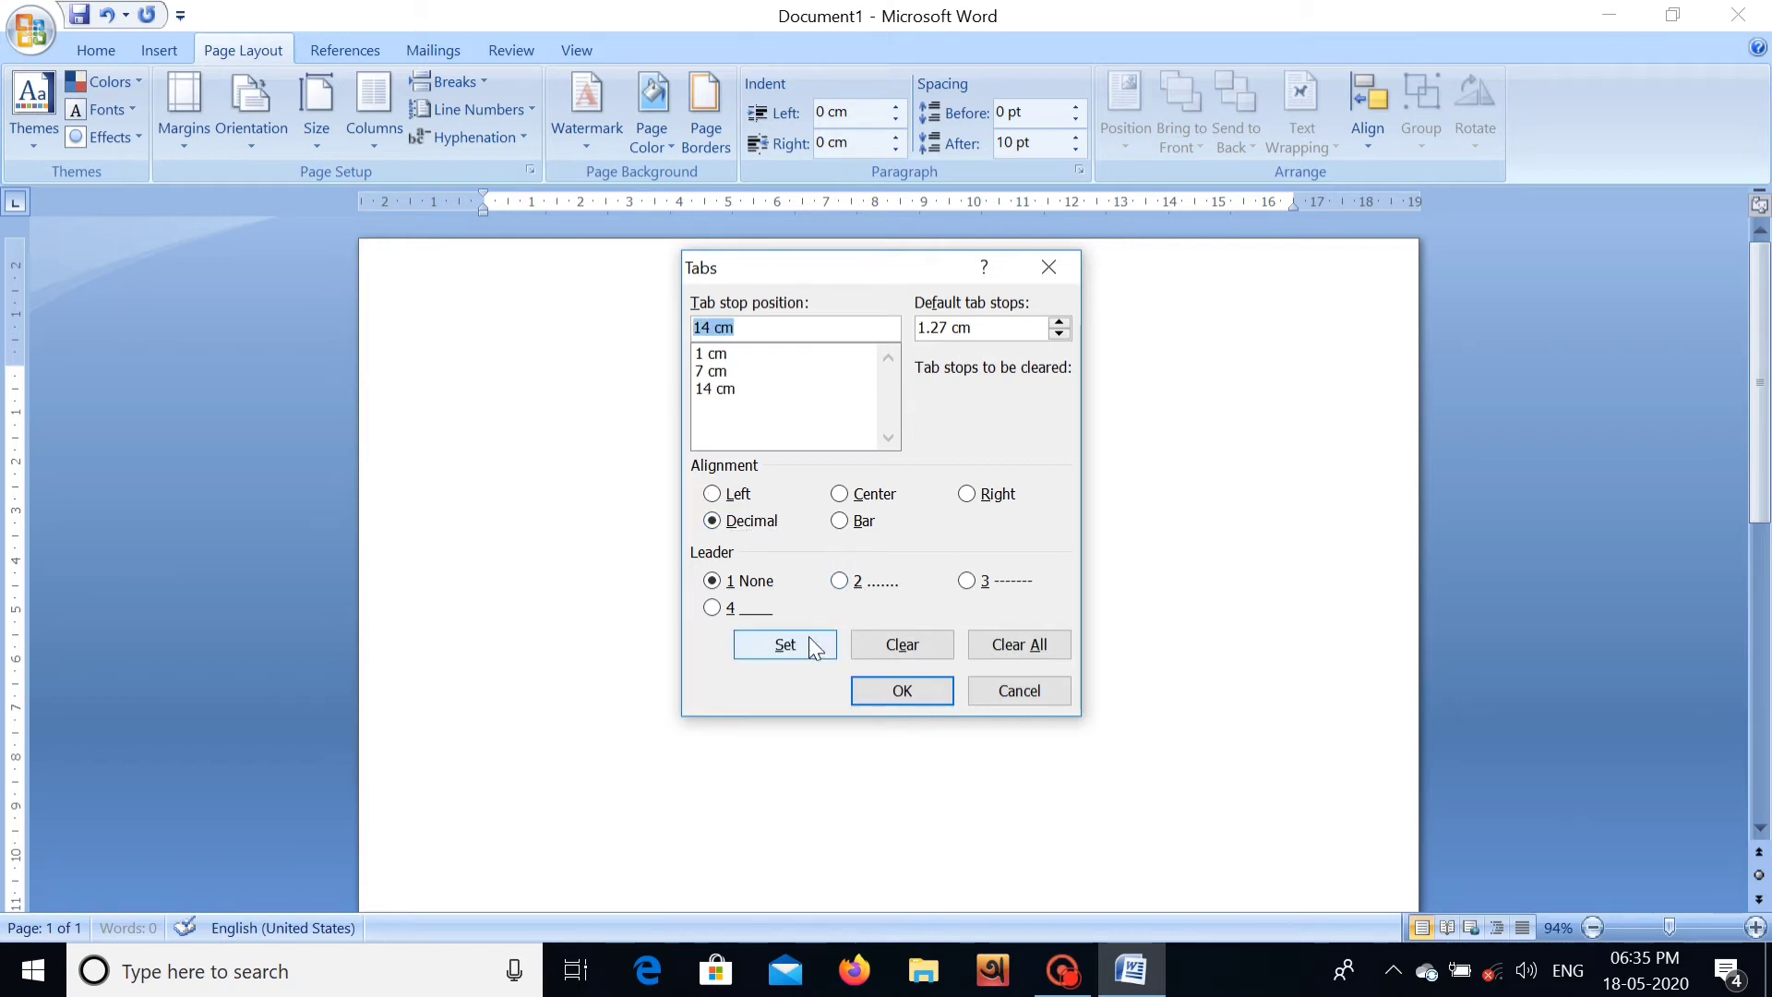
pyautogui.click(901, 692)
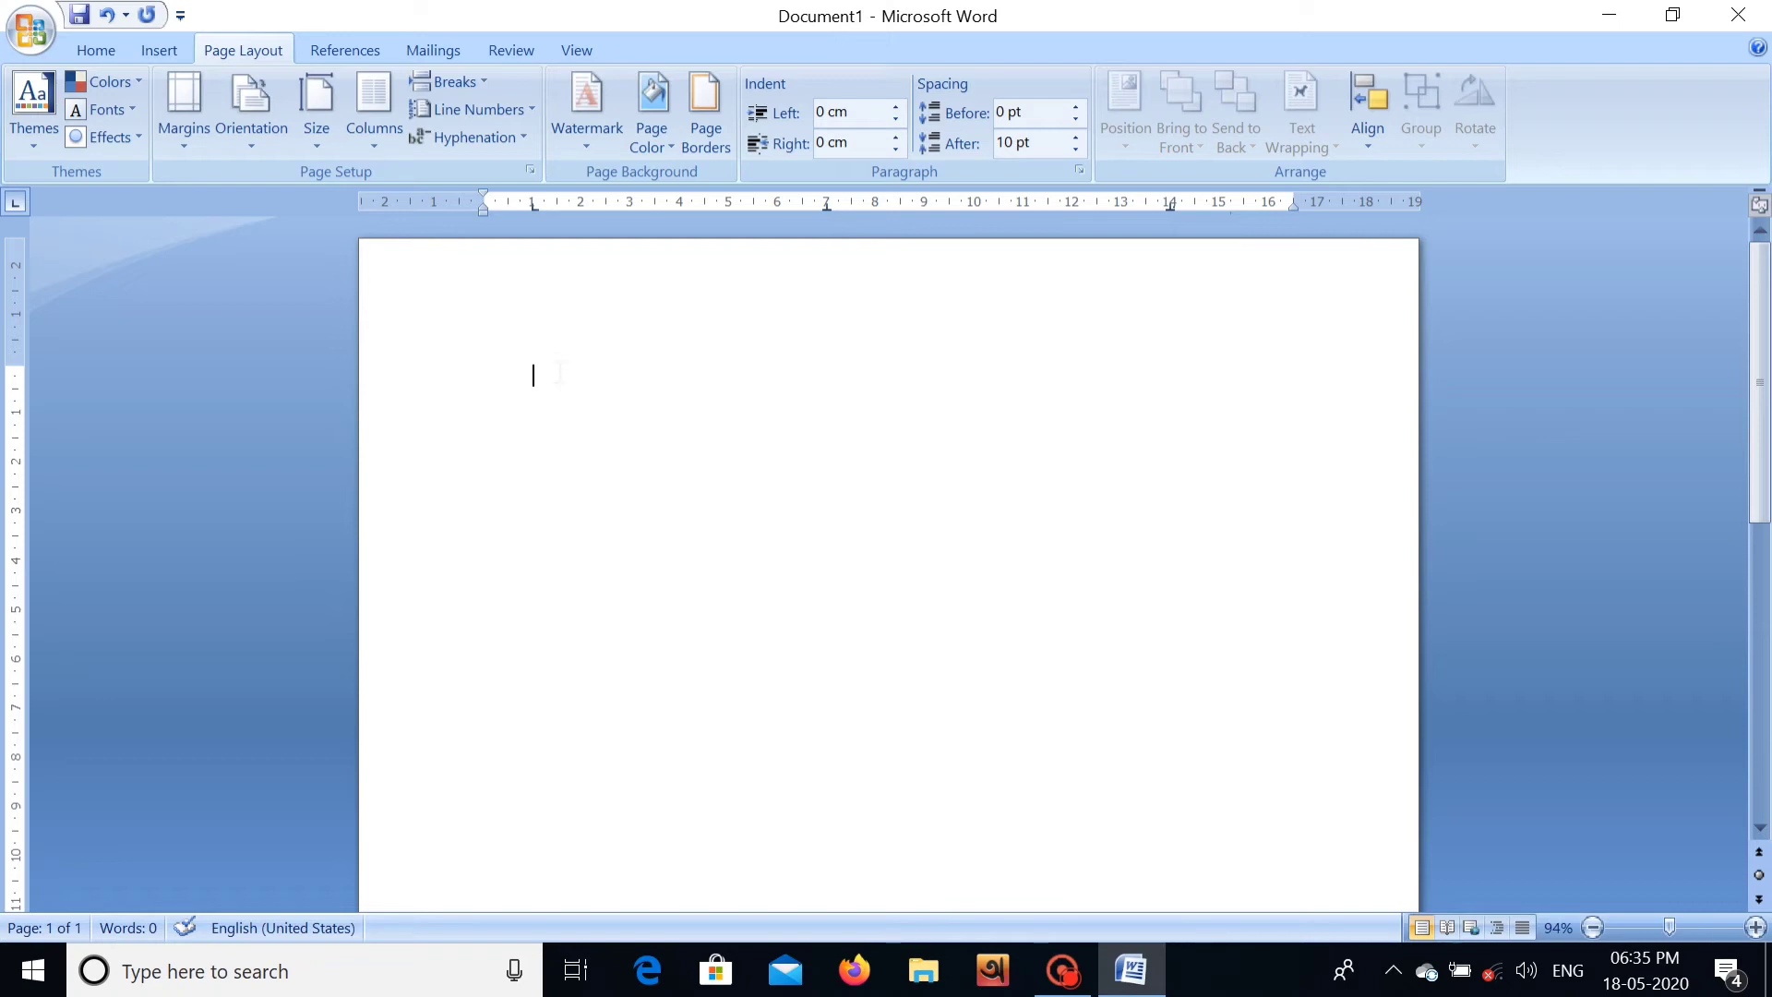
pyautogui.write('rod')
pyautogui.press('BackSpace')
pyautogui.press('BackSpace')
pyautogui.press('BackSpace')
pyautogui.press('BackSpace')
# Enter the heading line PRODUCT, PRICE and TOTAL COST, with one heading at each of the three tab stops
pyautogui.write('PRO')
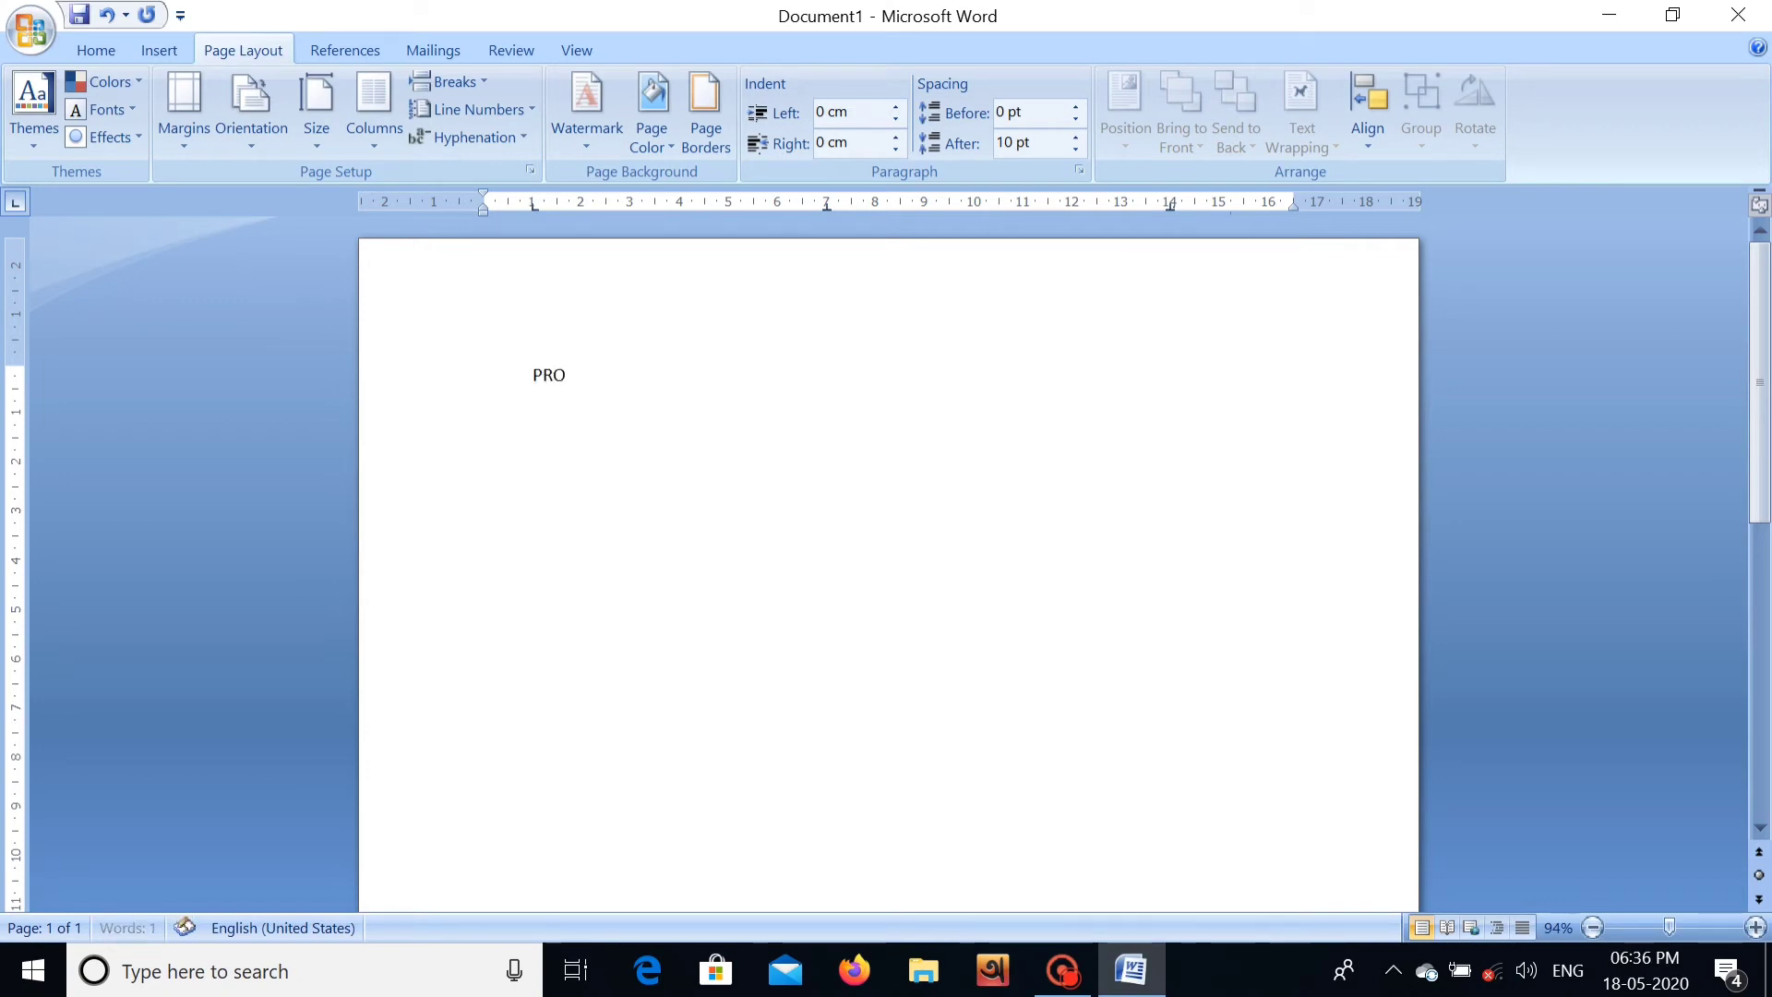
pyautogui.write('DUCT')
pyautogui.press('Tab')
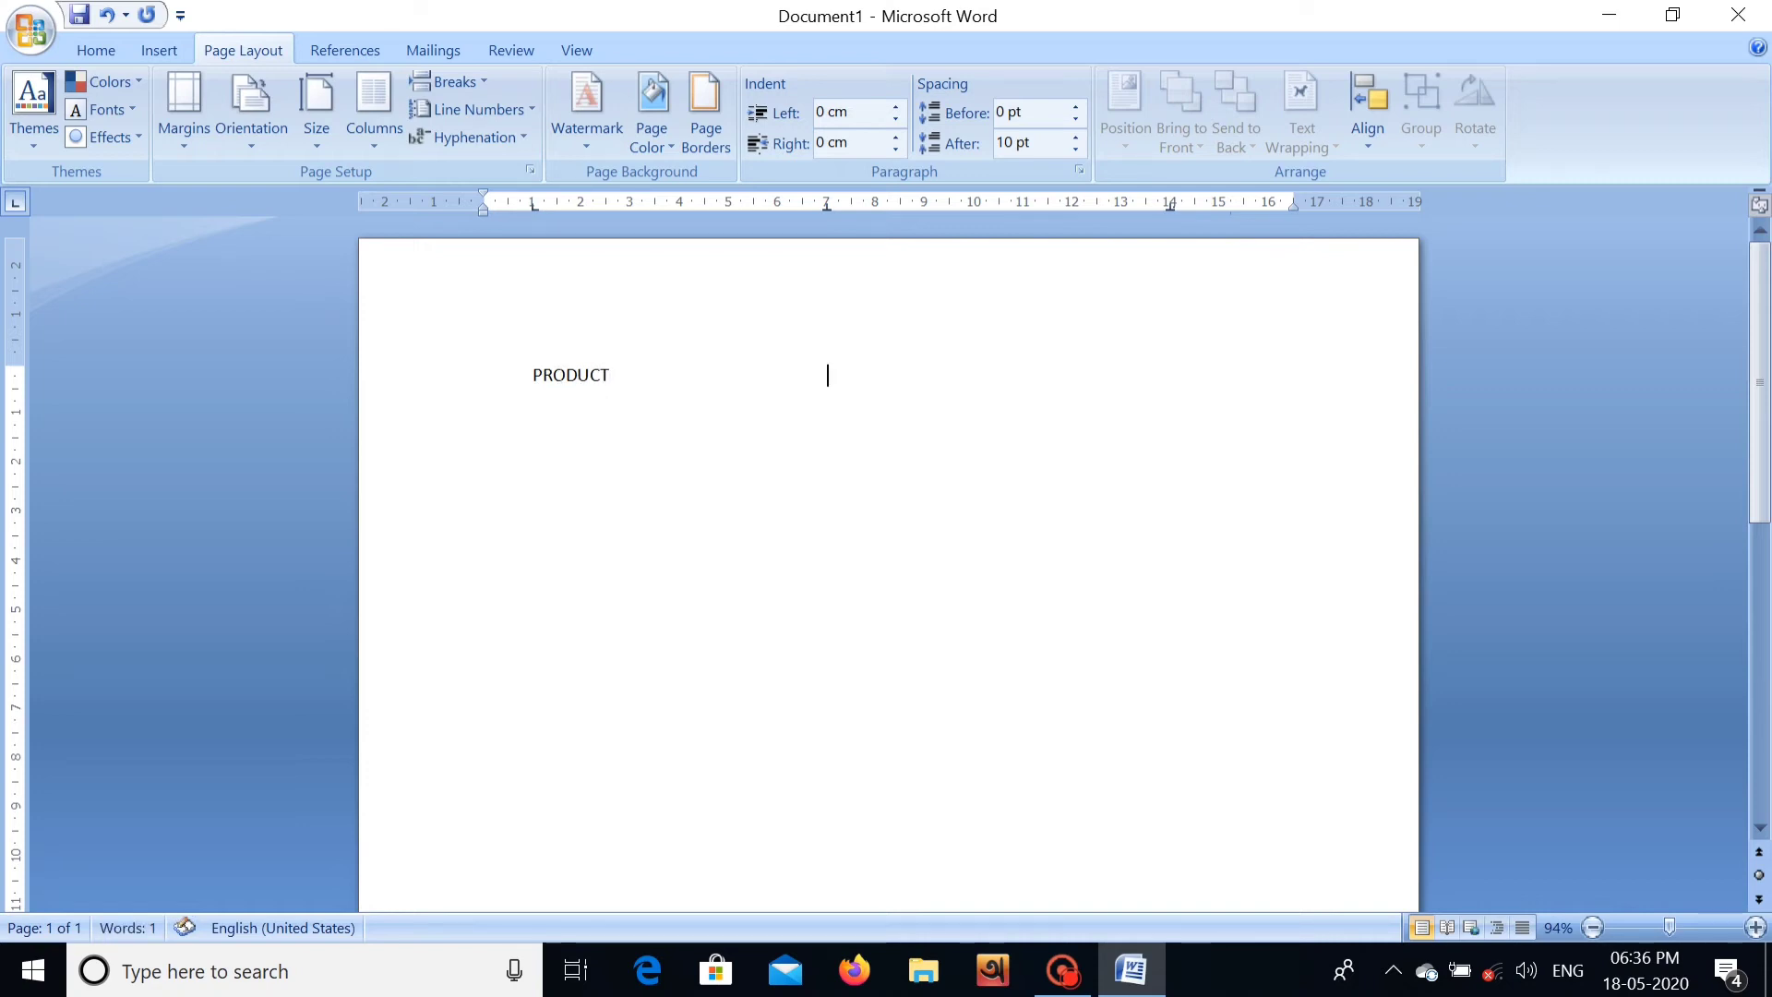
pyautogui.write('PRICE')
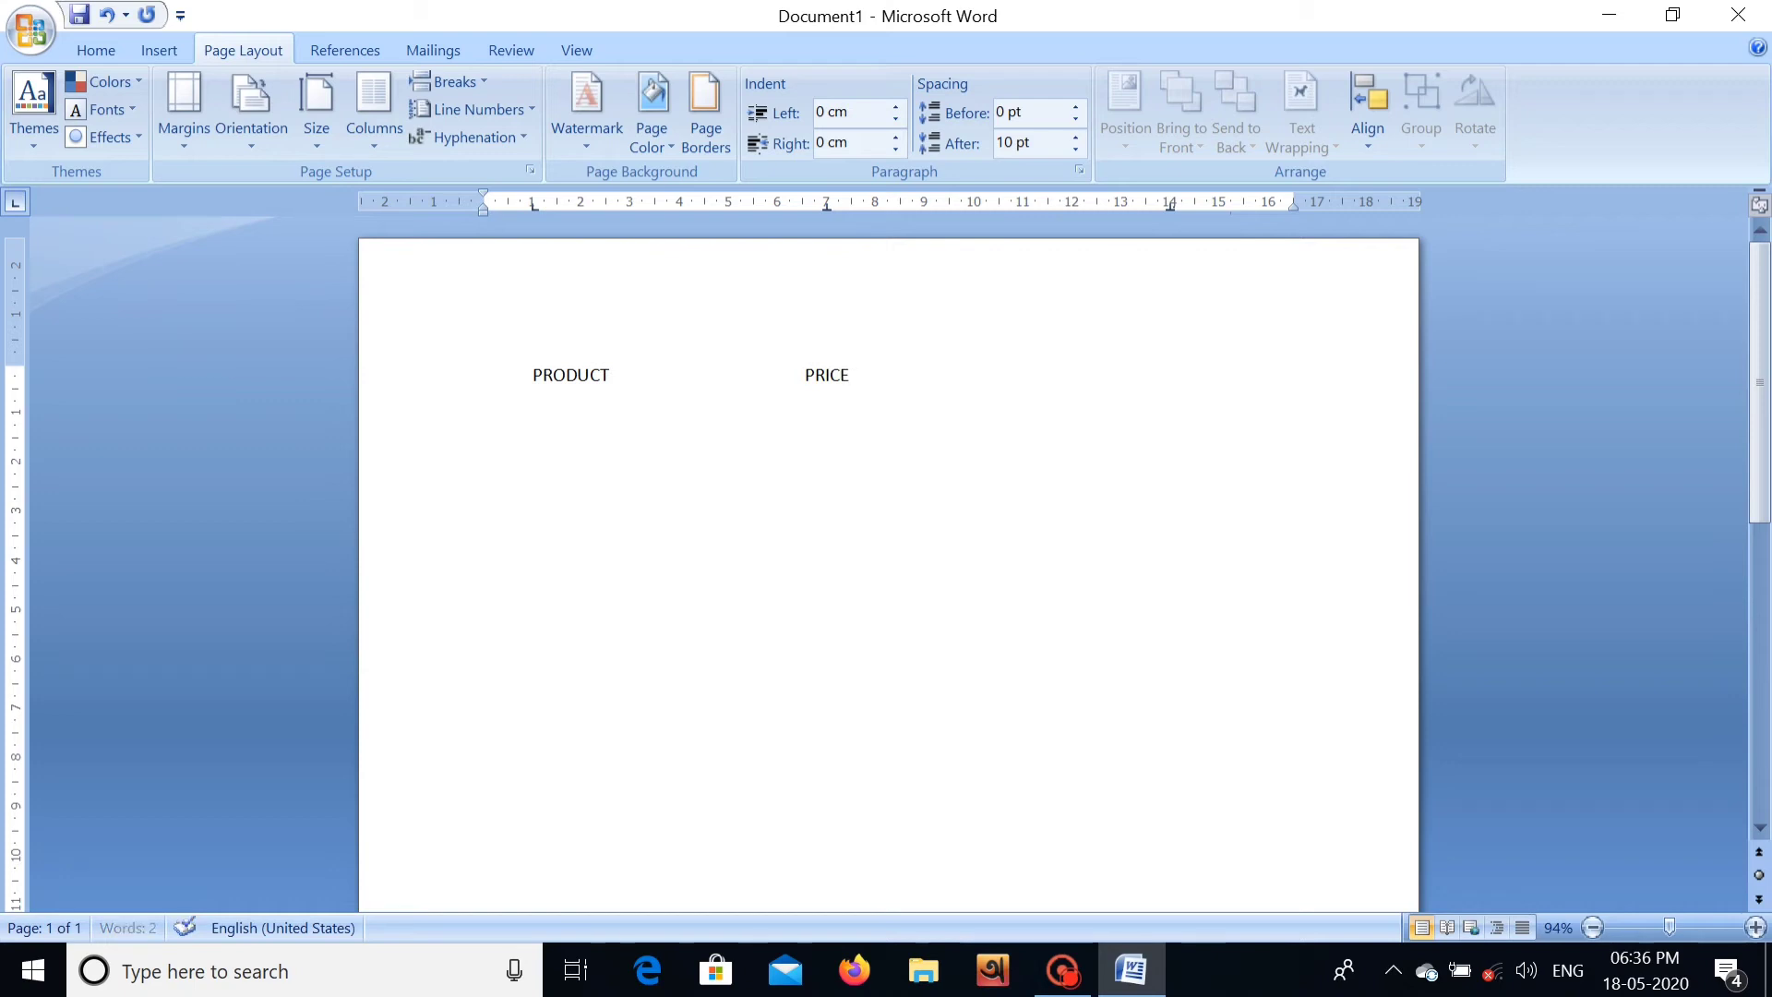
pyautogui.press('Tab')
pyautogui.write('TOTAL COST')
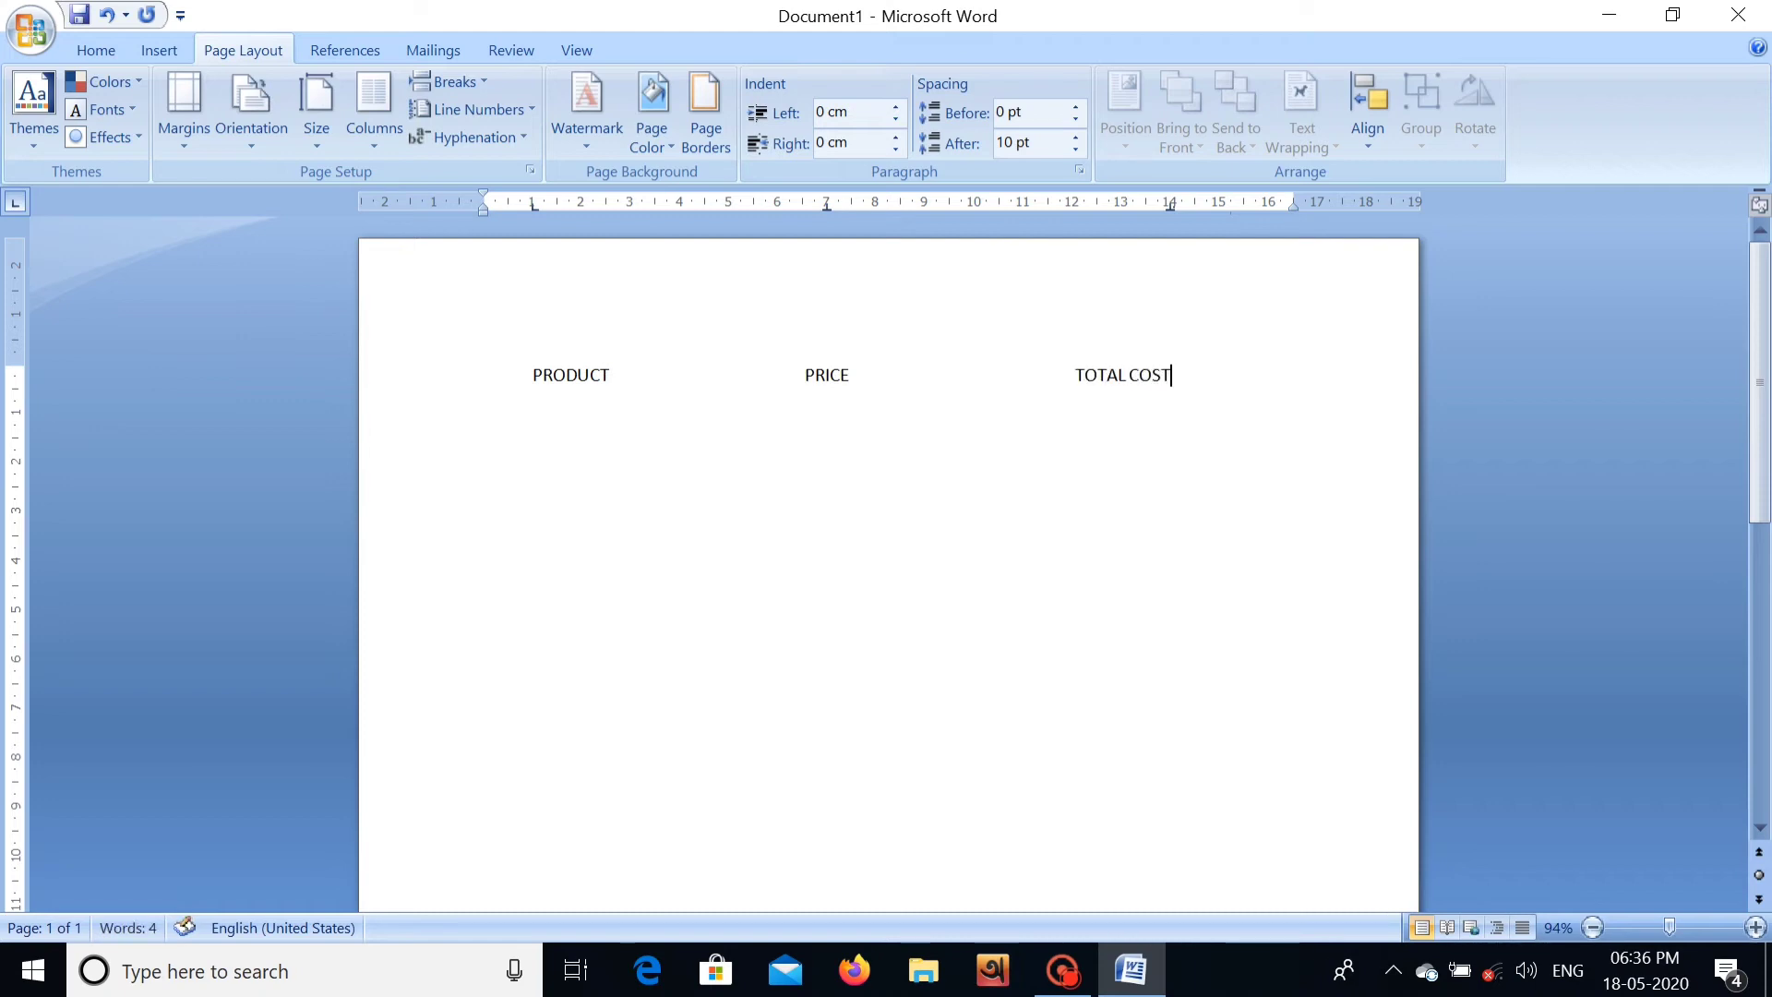
# Add a line below the headings at the tab stops with CINTHOL, 15/- and 500.50
pyautogui.press('Return')
pyautogui.write('C')
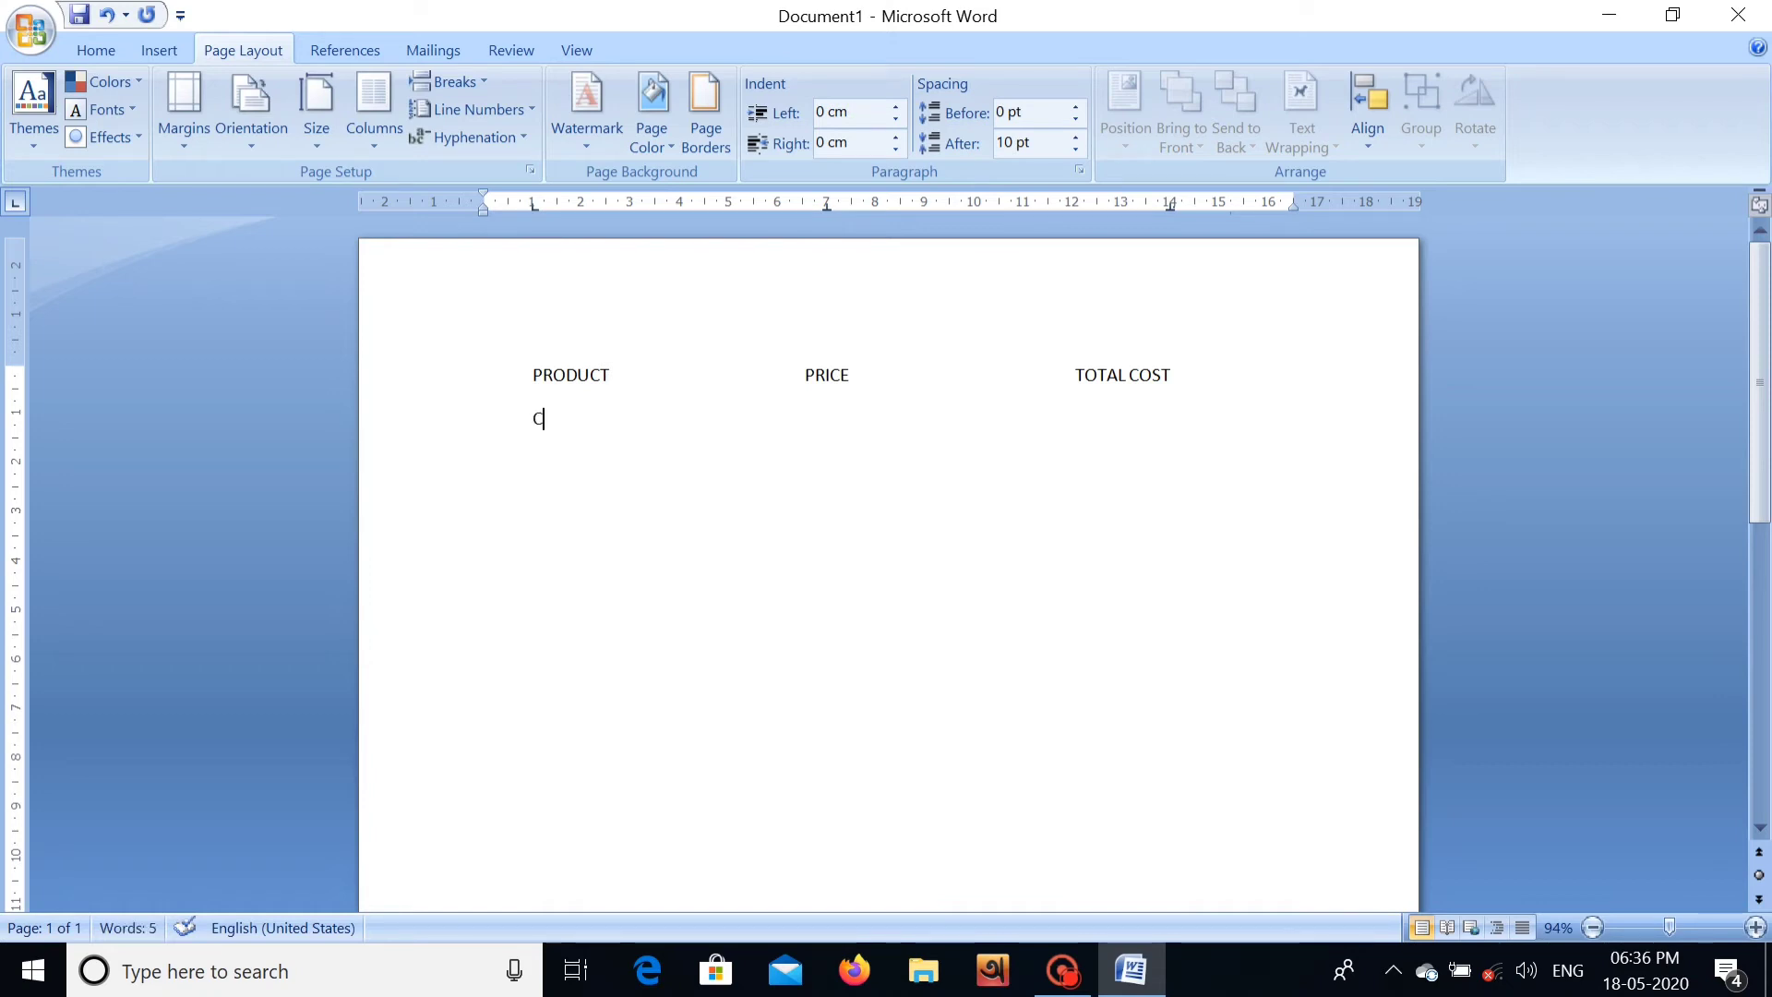
pyautogui.write('INTHOL')
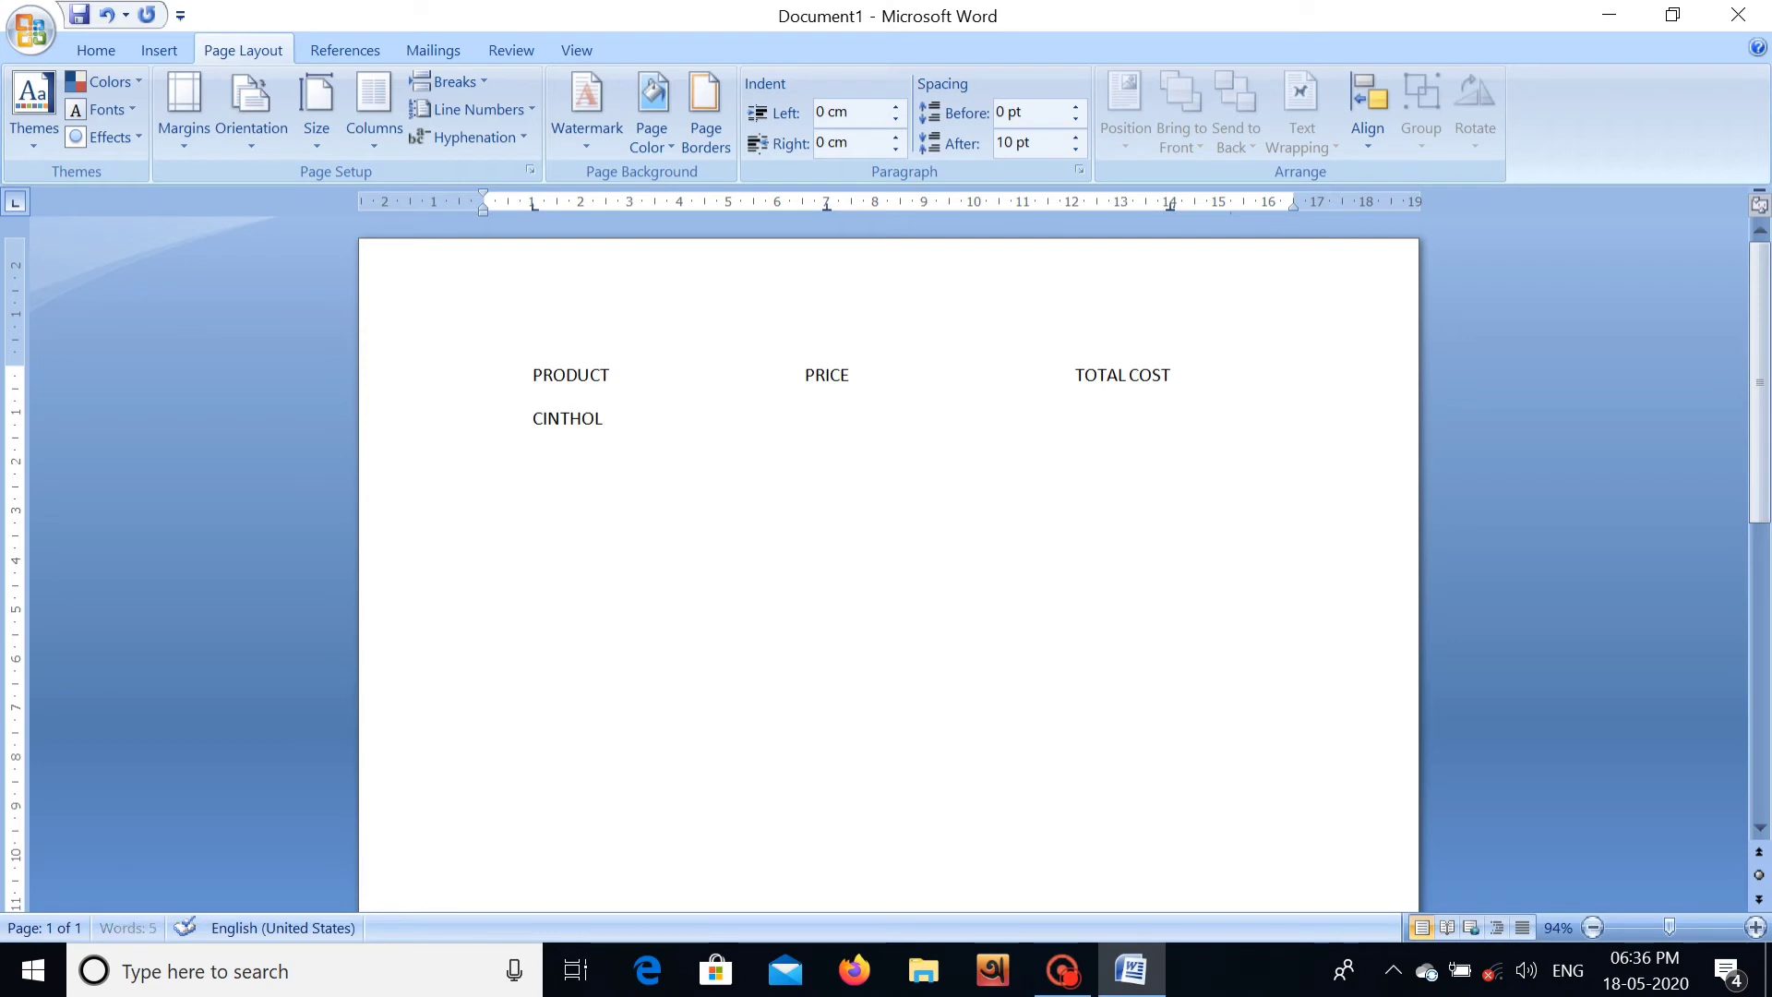
pyautogui.press('Tab')
pyautogui.write('15/-\t500.50')
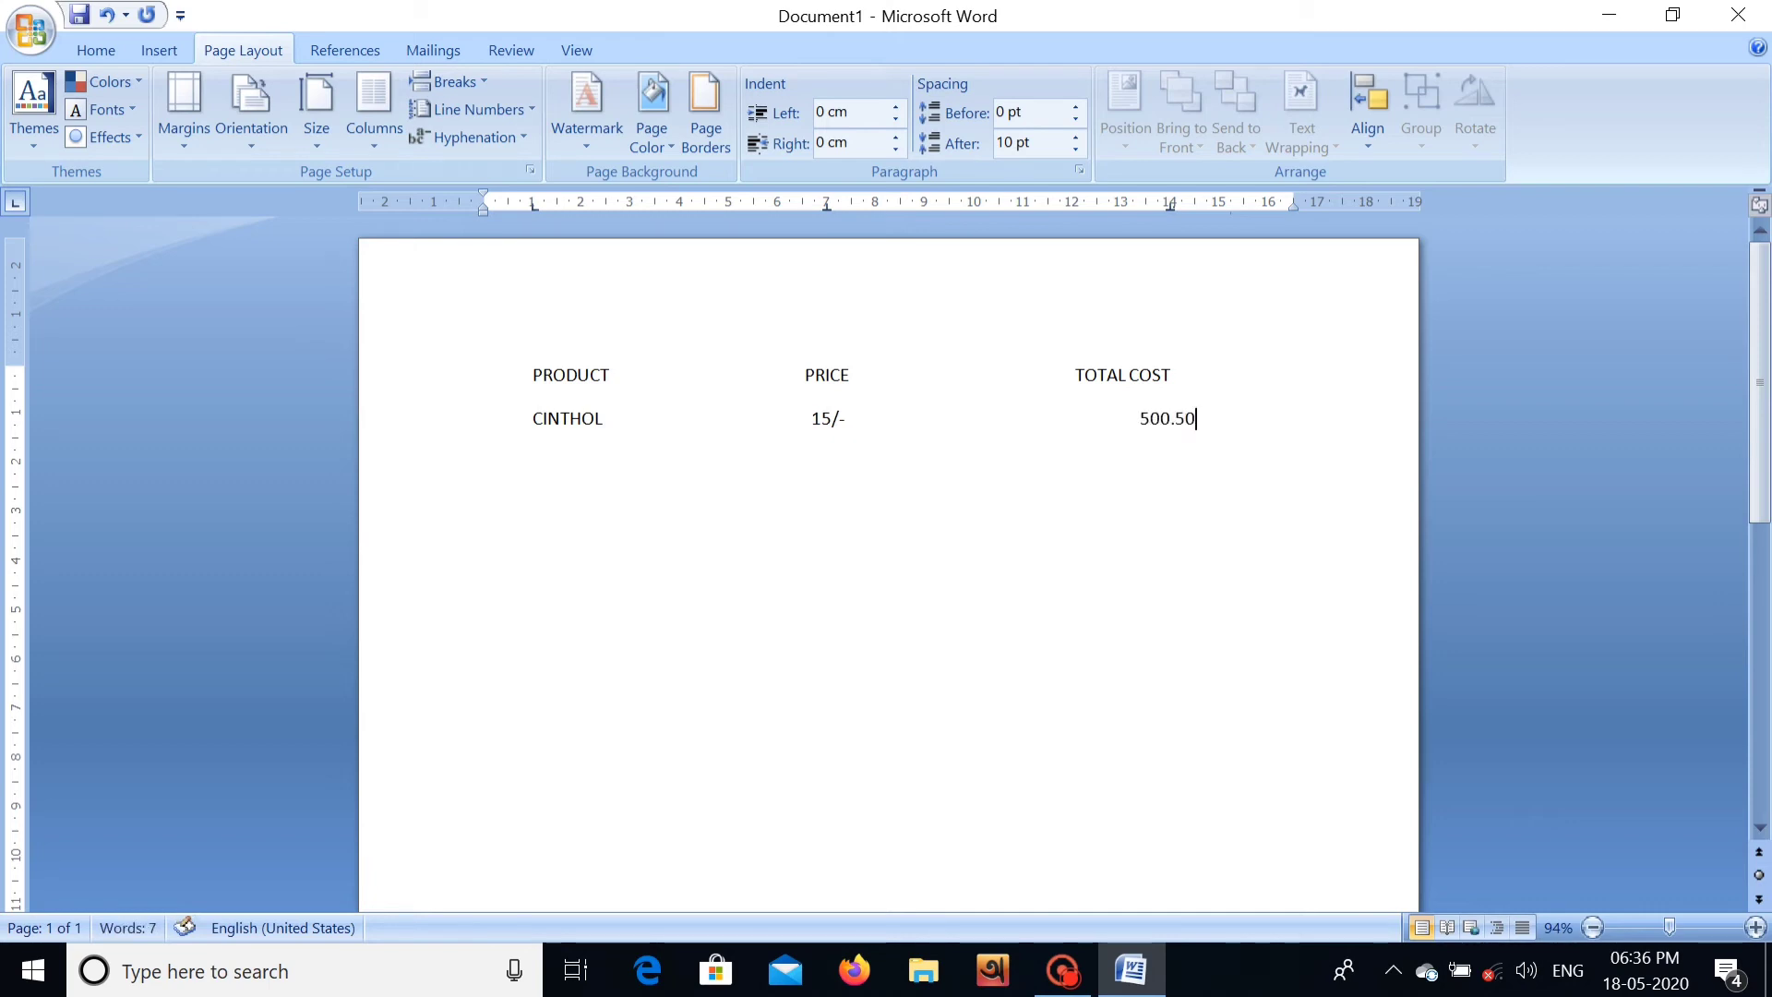
# Add a second product line at the tab stops with NIVEA, 20/- and 200.75
pyautogui.press('Return')
pyautogui.write('NIVEA')
pyautogui.write('20/-')
pyautogui.press('Tab')
pyautogui.write('20')
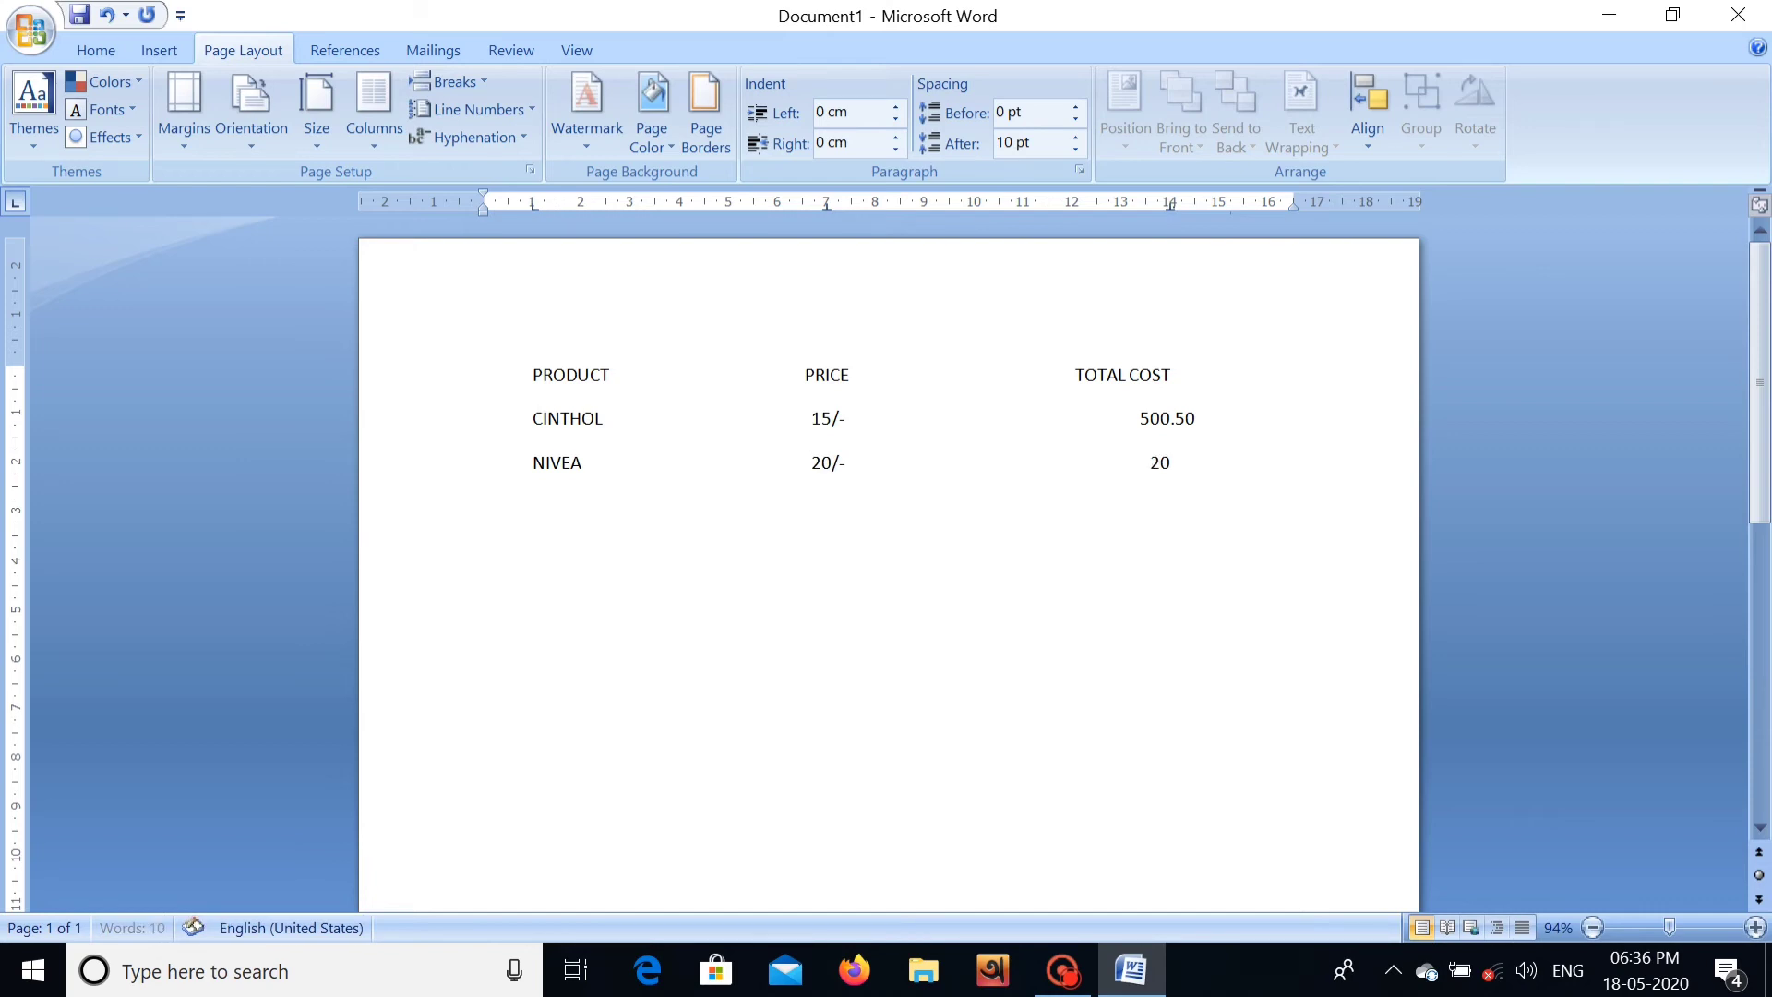
pyautogui.write('0.75')
# Add a third product line at the tab stops with PONDS, 14/- and 400.50
pyautogui.press('Return')
pyautogui.write('POND')
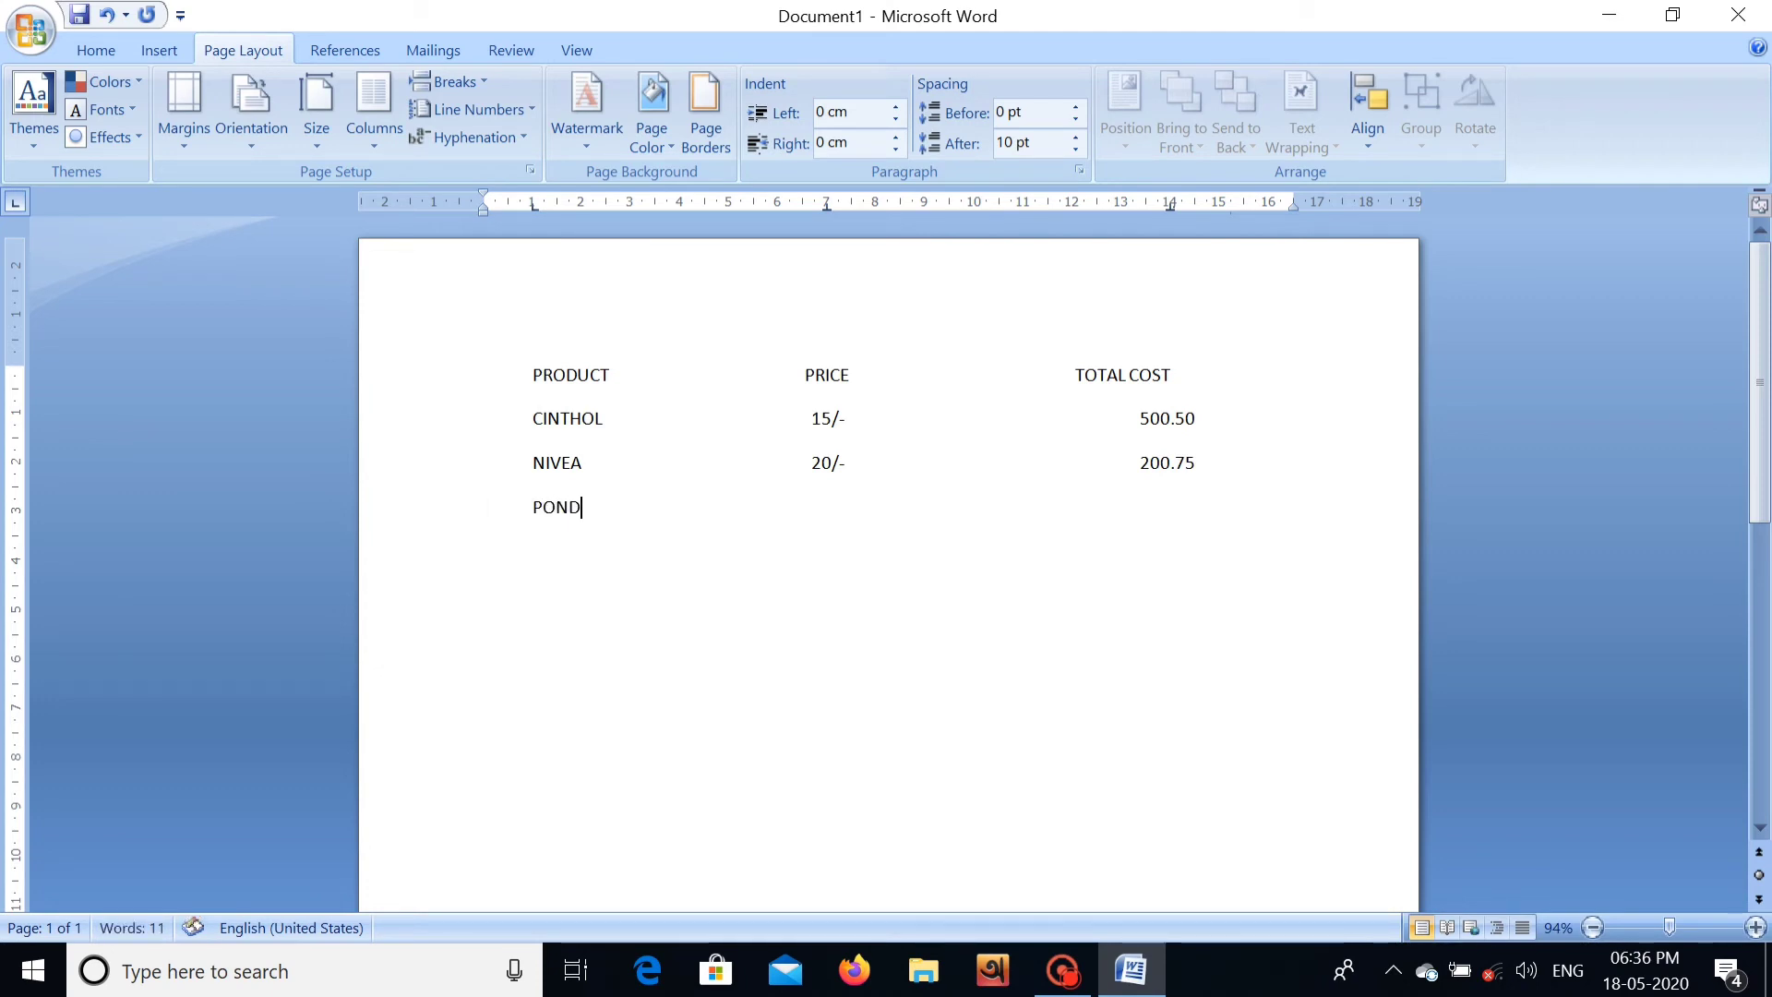
pyautogui.write('S')
pyautogui.press('Tab')
pyautogui.write('14/-')
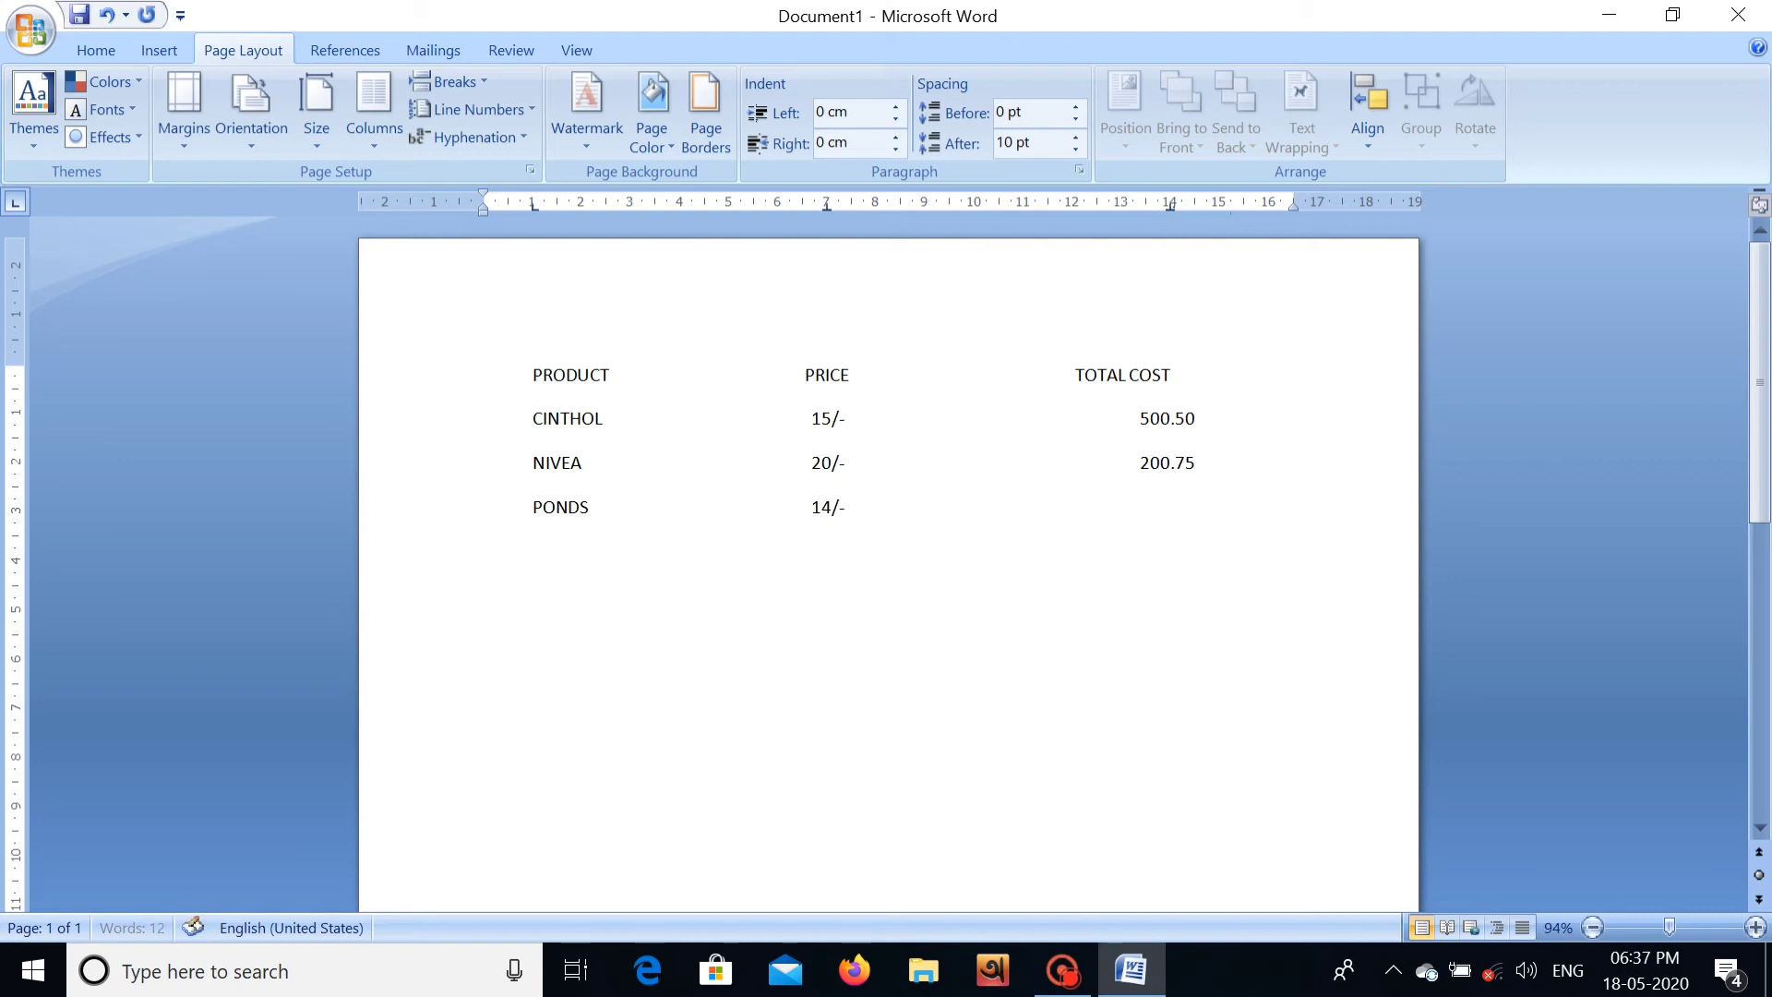
pyautogui.press('Tab')
pyautogui.write('400.')
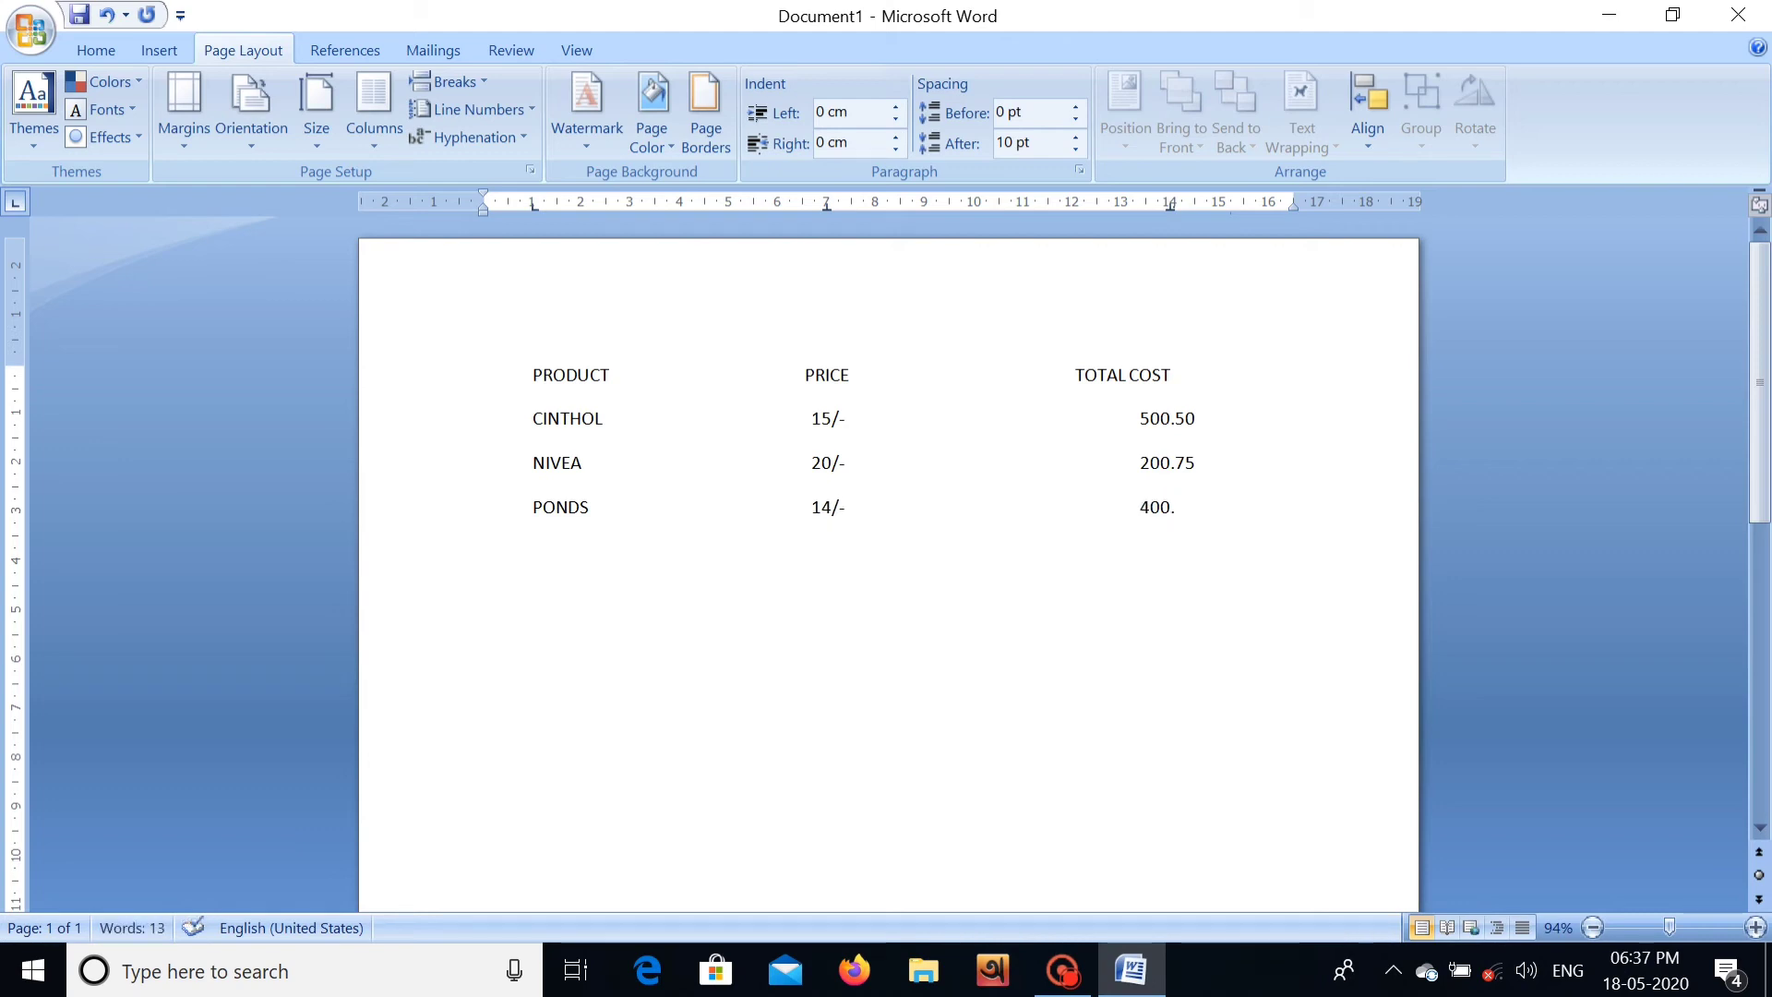
pyautogui.write('50')
# Format the headings PRODUCT, PRICE and TOTAL COST as 14 pt, bold and underlined
pyautogui.doubleClick(570, 374)
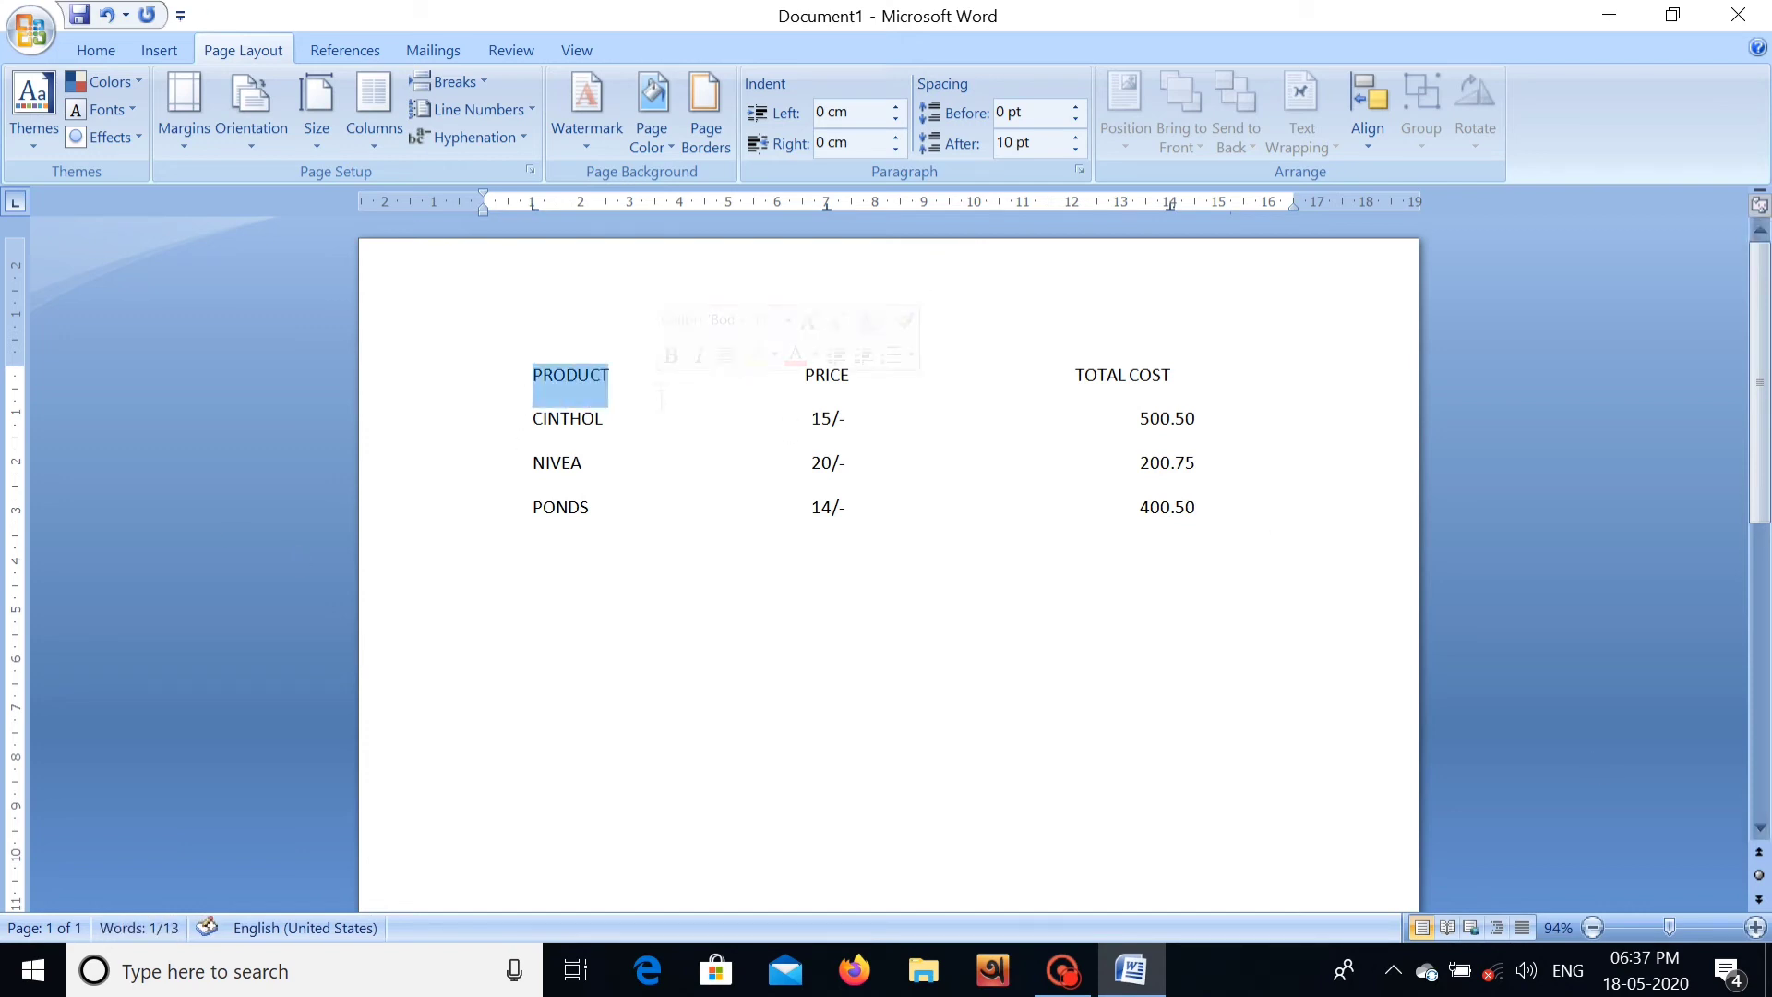
pyautogui.moveTo(805, 374); pyautogui.dragTo(849, 375)
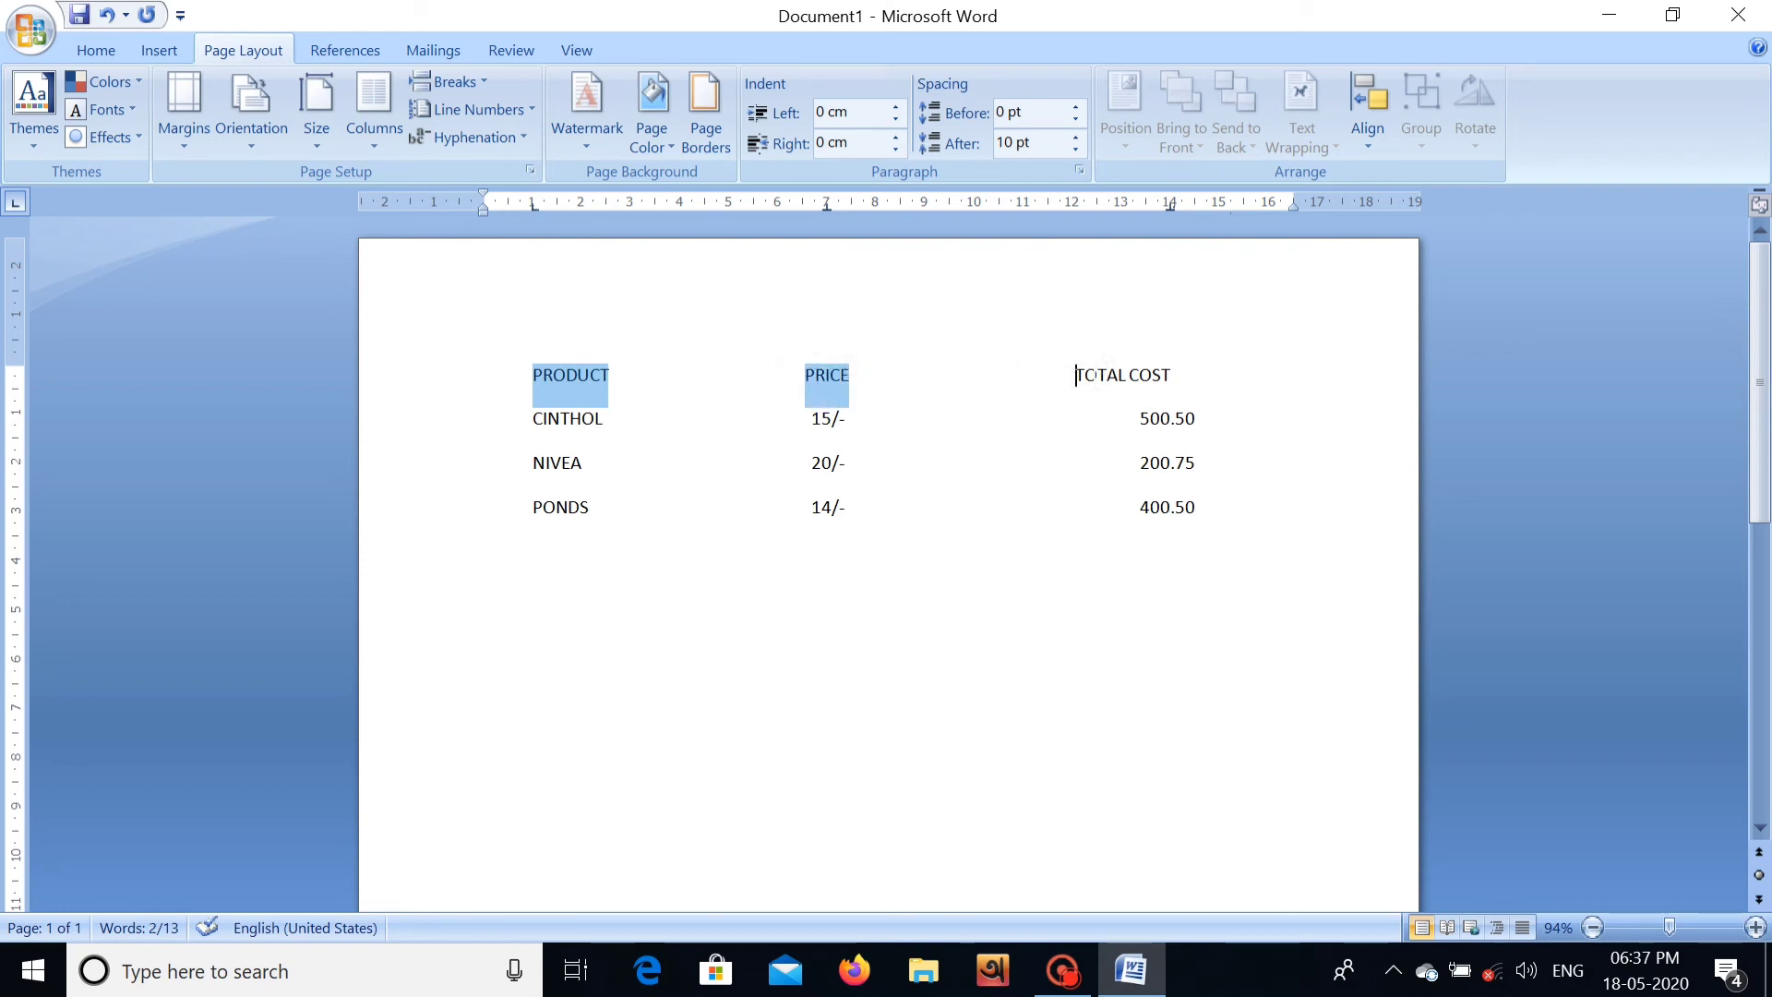
pyautogui.moveTo(1075, 374); pyautogui.dragTo(1178, 384)
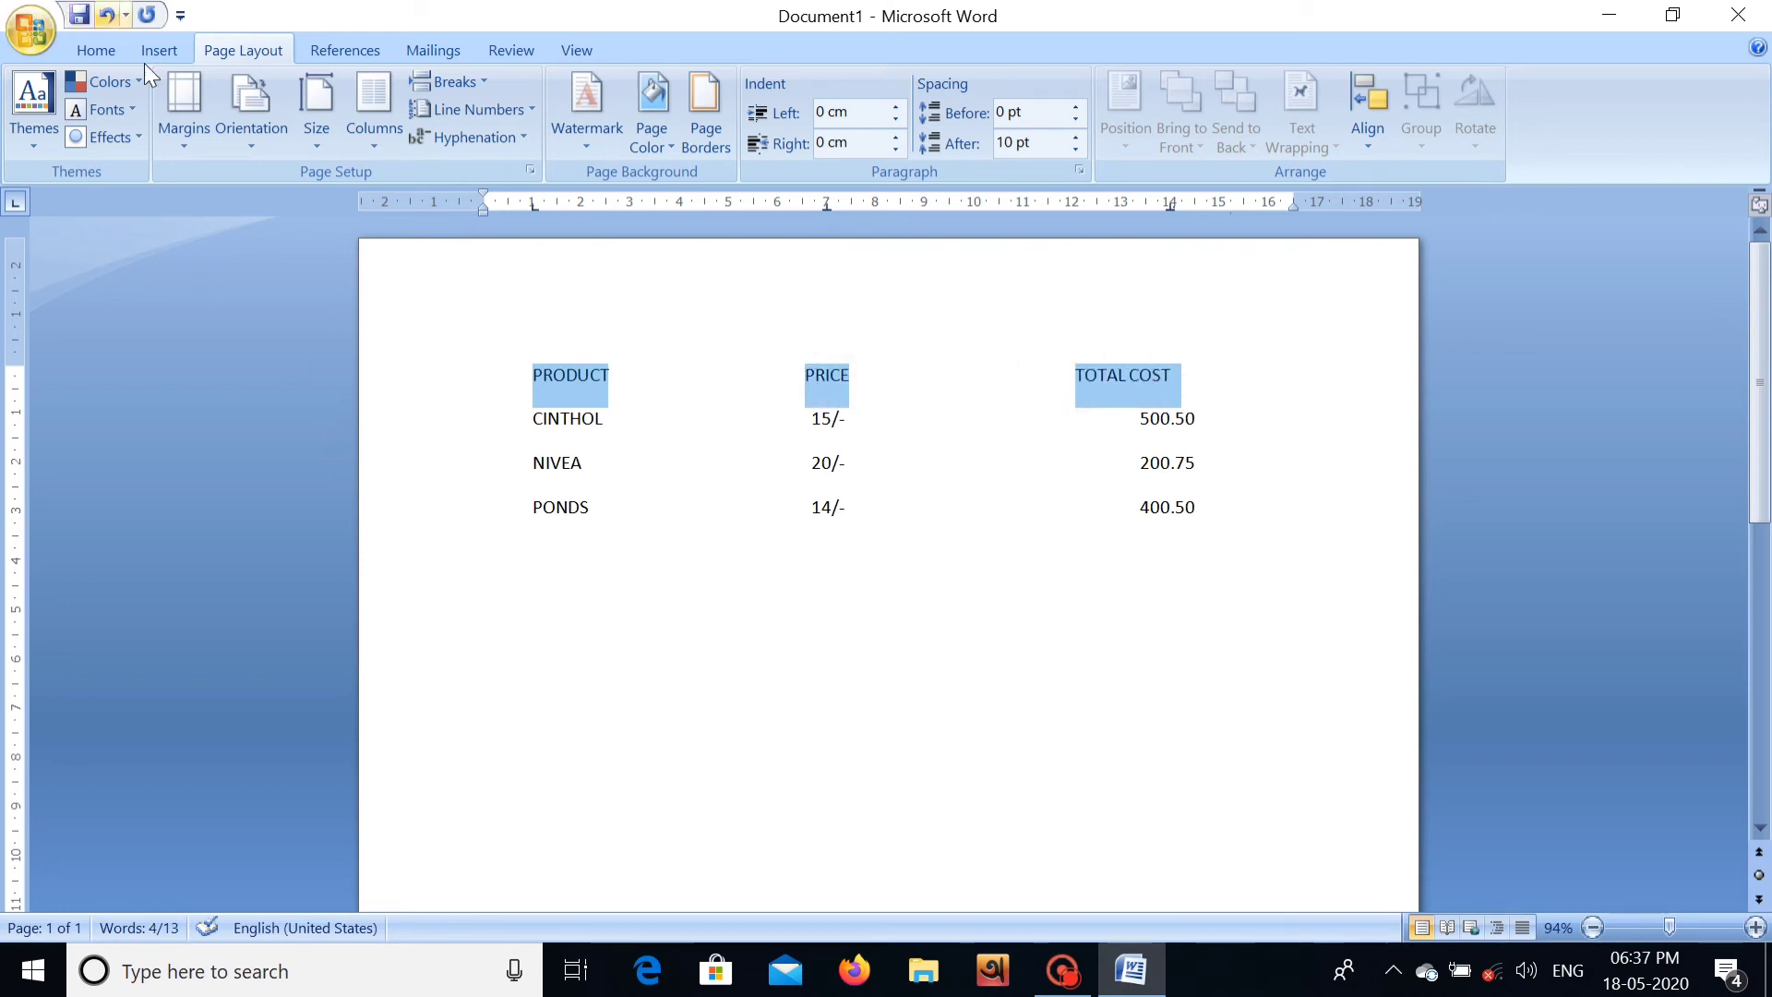
pyautogui.click(112, 52)
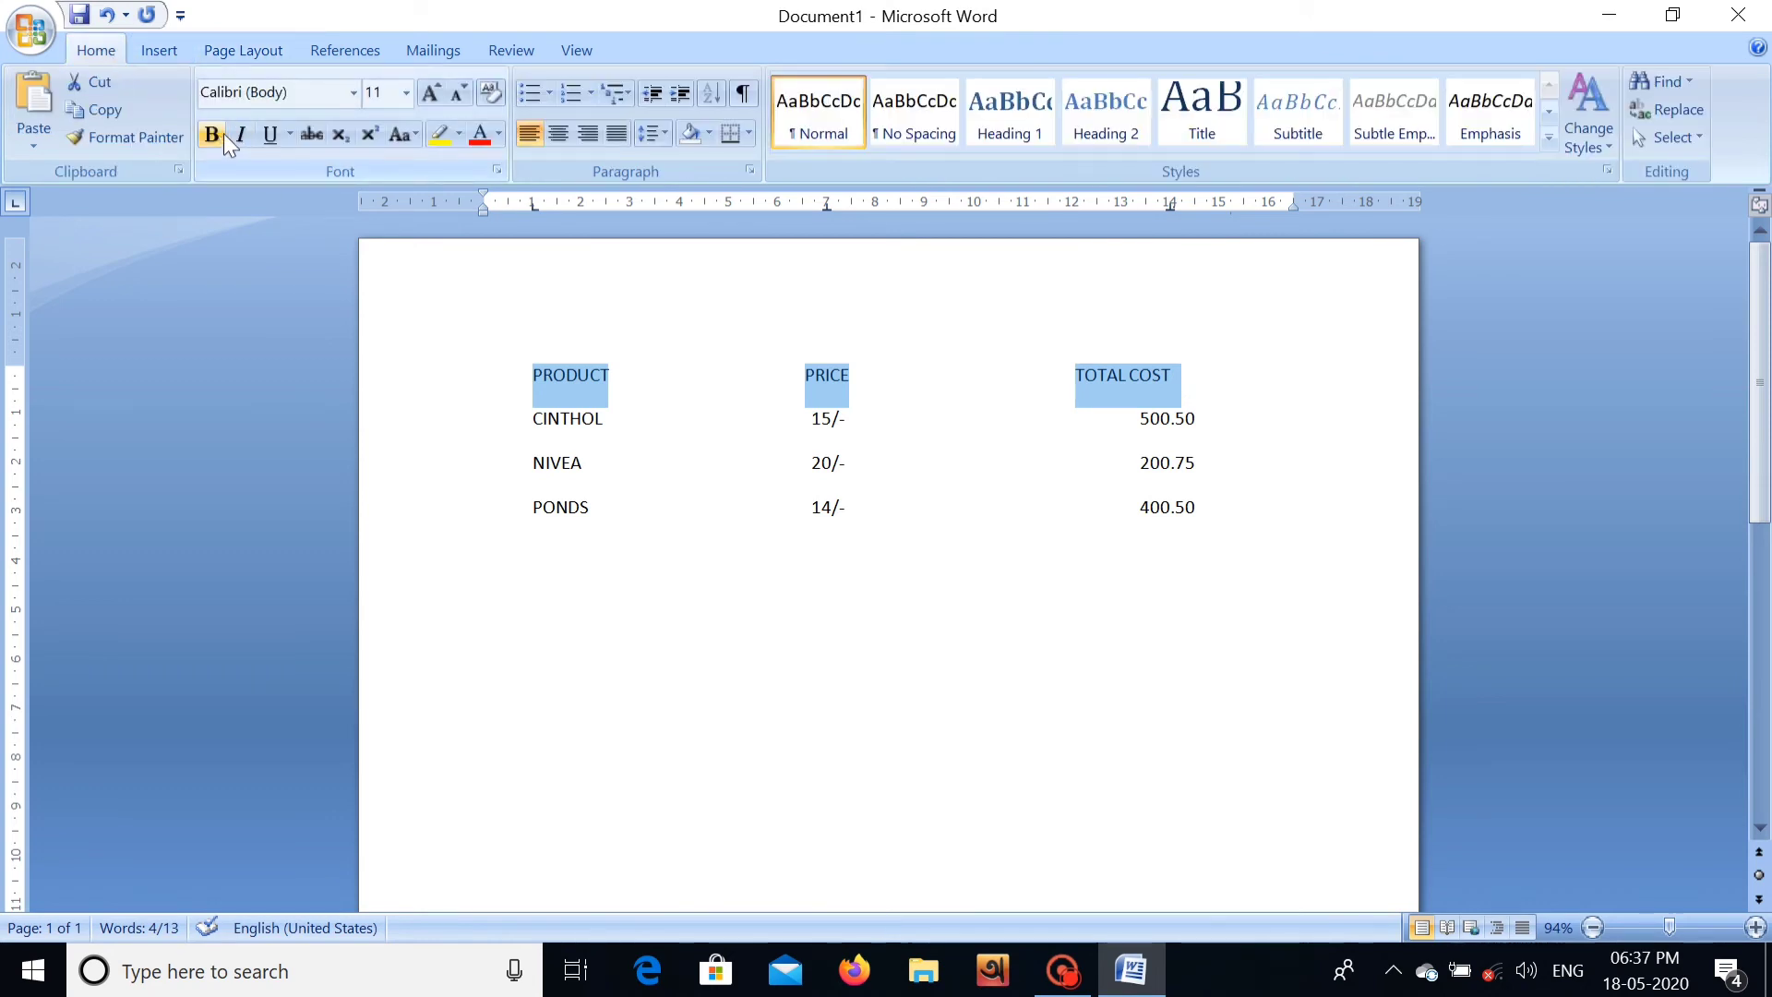
pyautogui.click(435, 96)
pyautogui.click(435, 96)
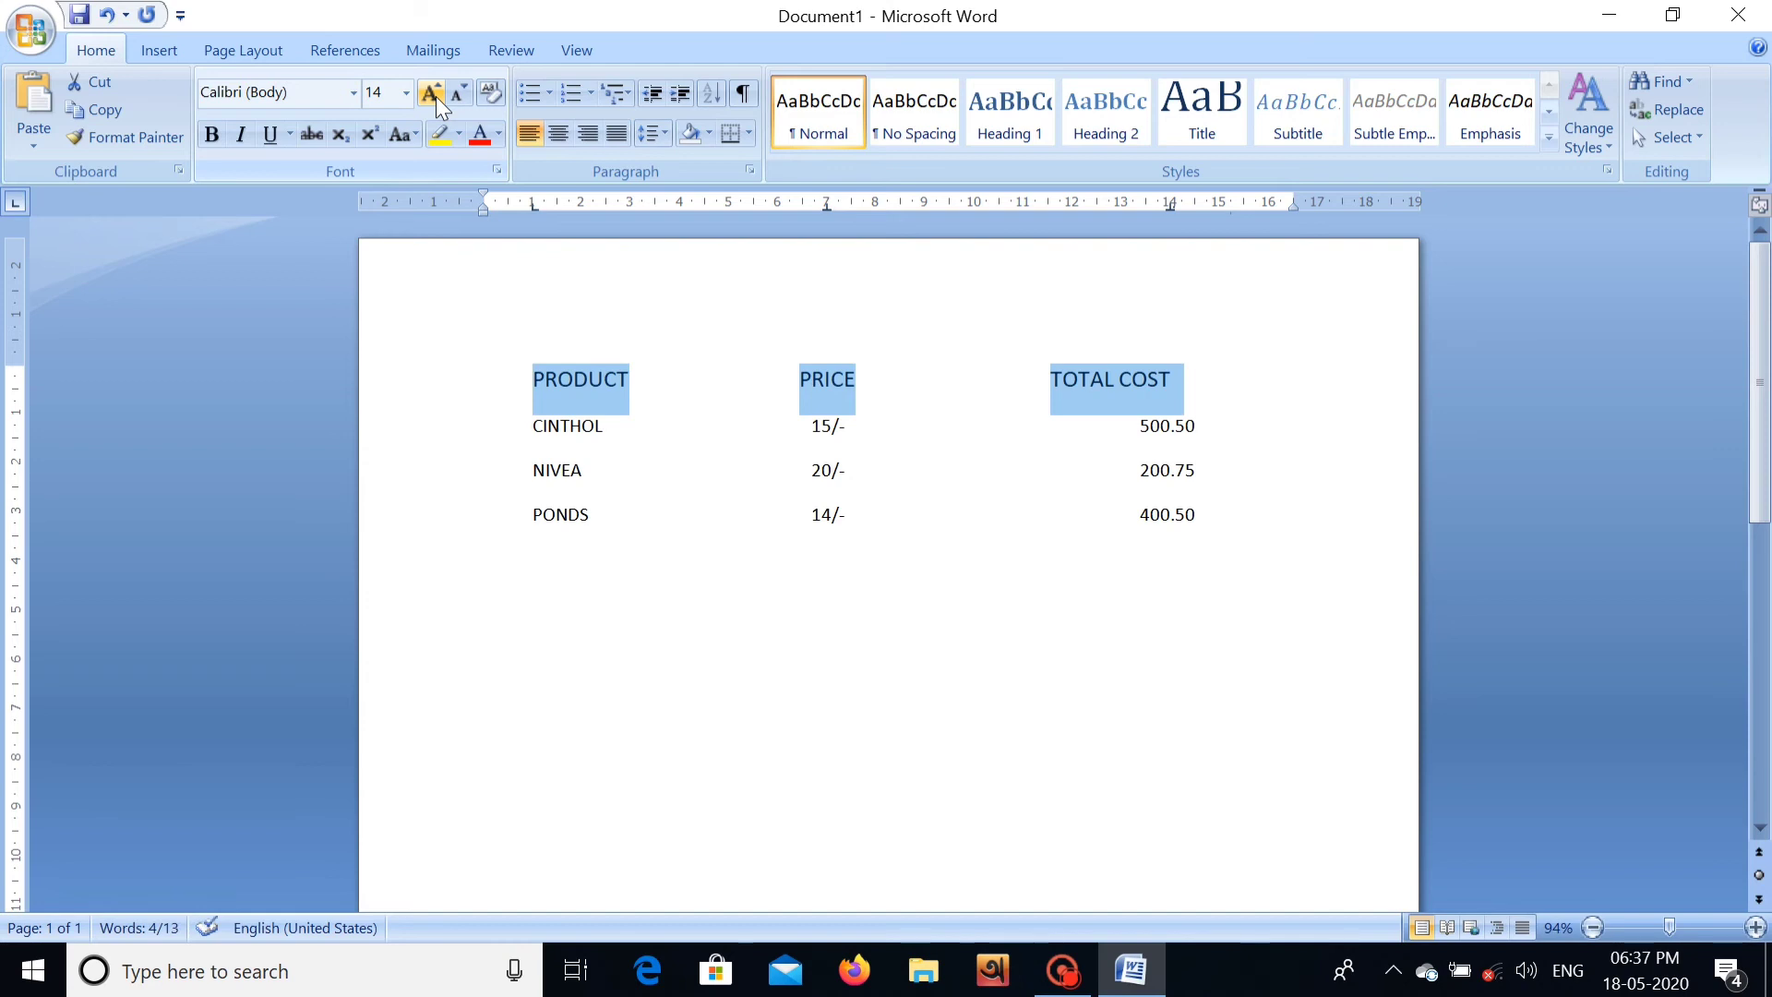
pyautogui.click(213, 142)
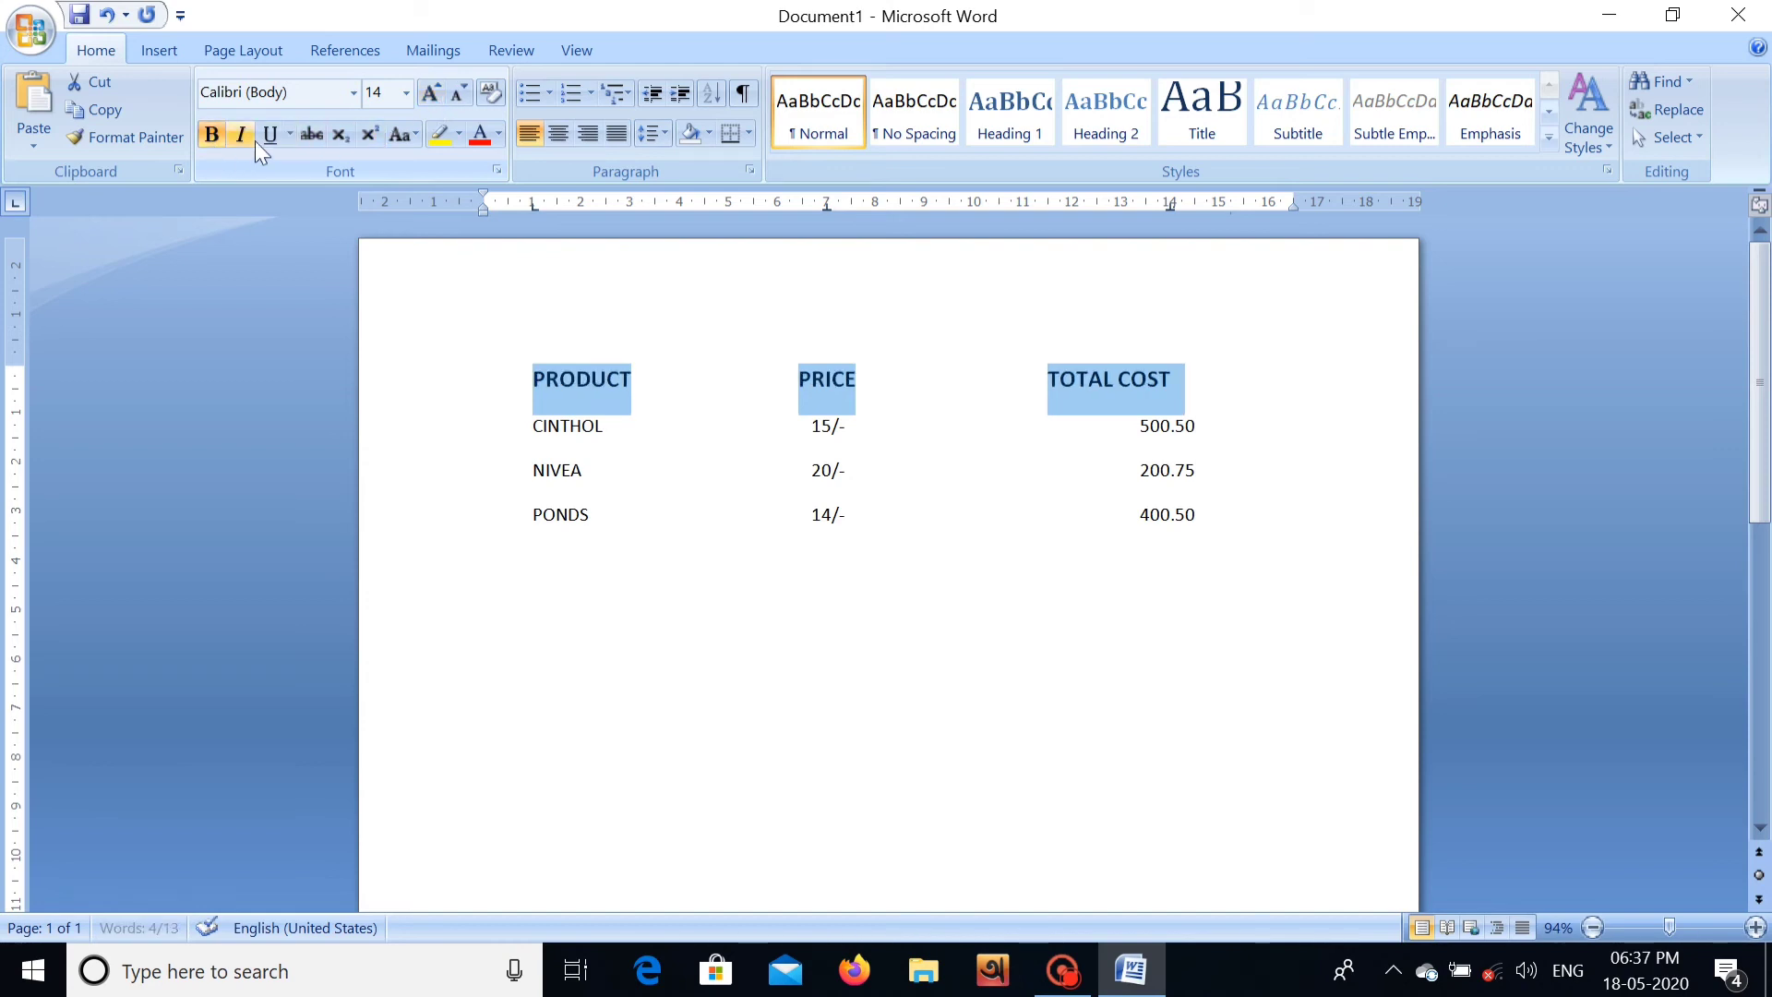
pyautogui.click(270, 135)
pyautogui.click(978, 687)
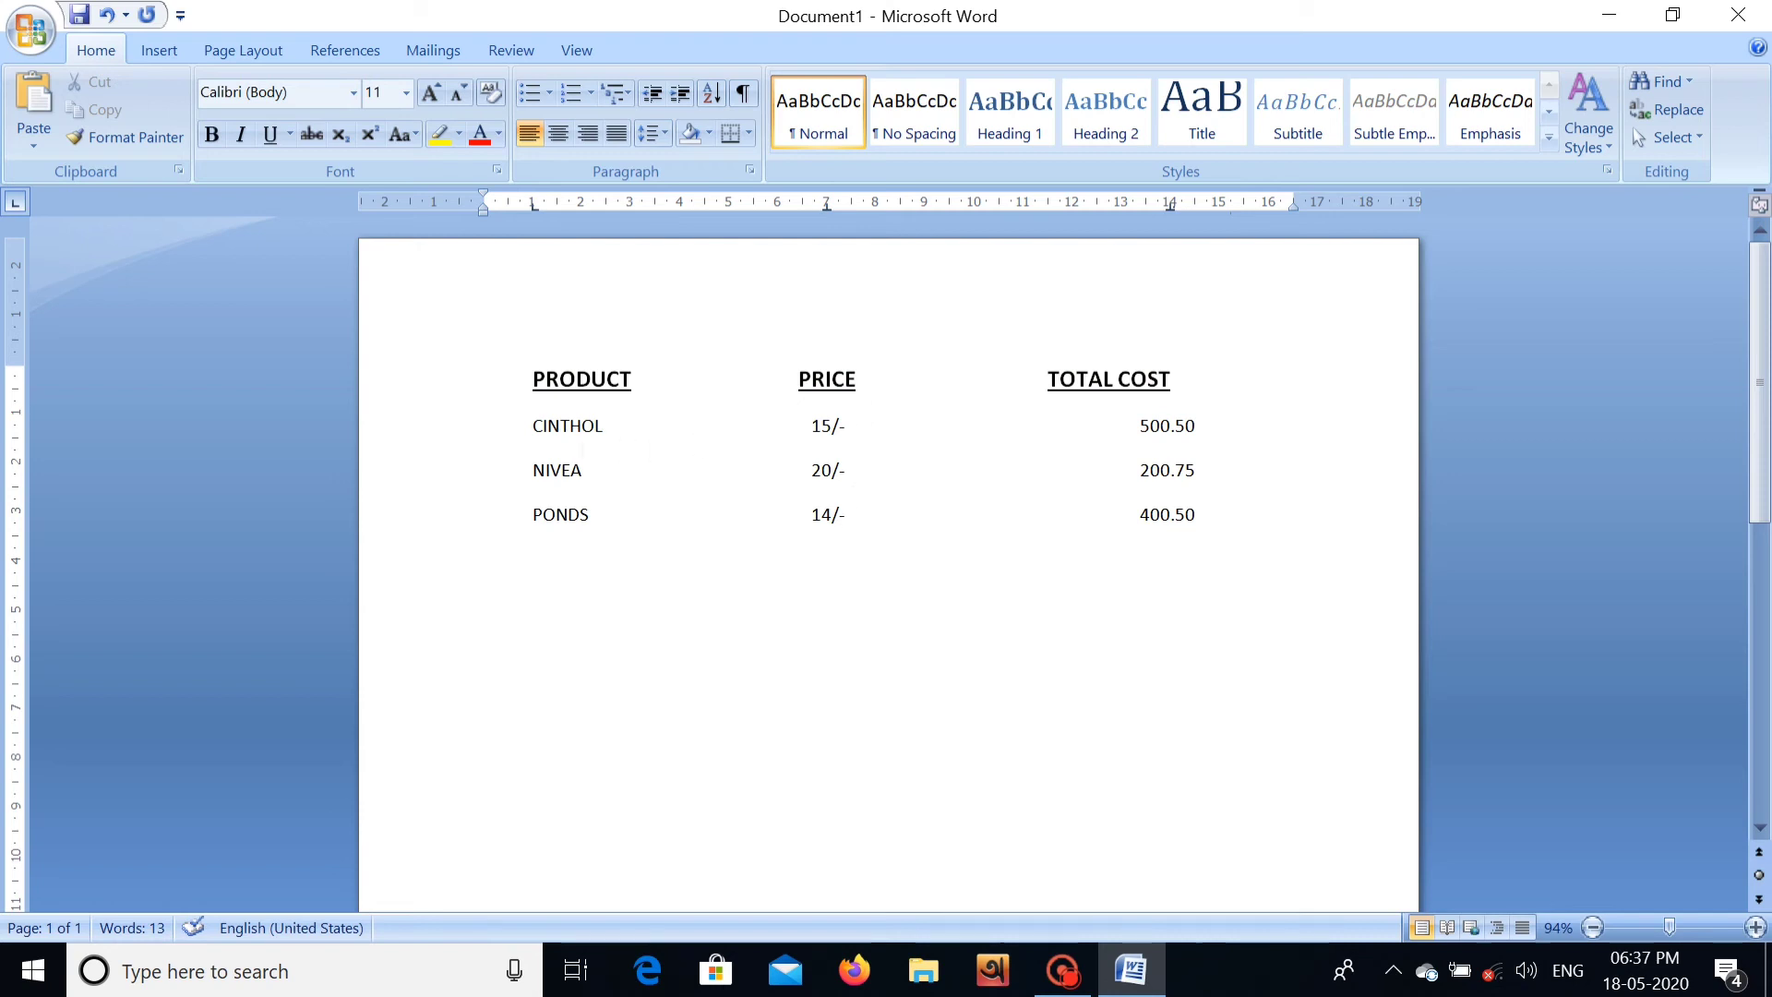
# Make the three product lines from CINTHOL to PONDS bold and set their font size to 12 pt
pyautogui.click(533, 426)
pyautogui.moveTo(534, 426); pyautogui.dragTo(1201, 514)
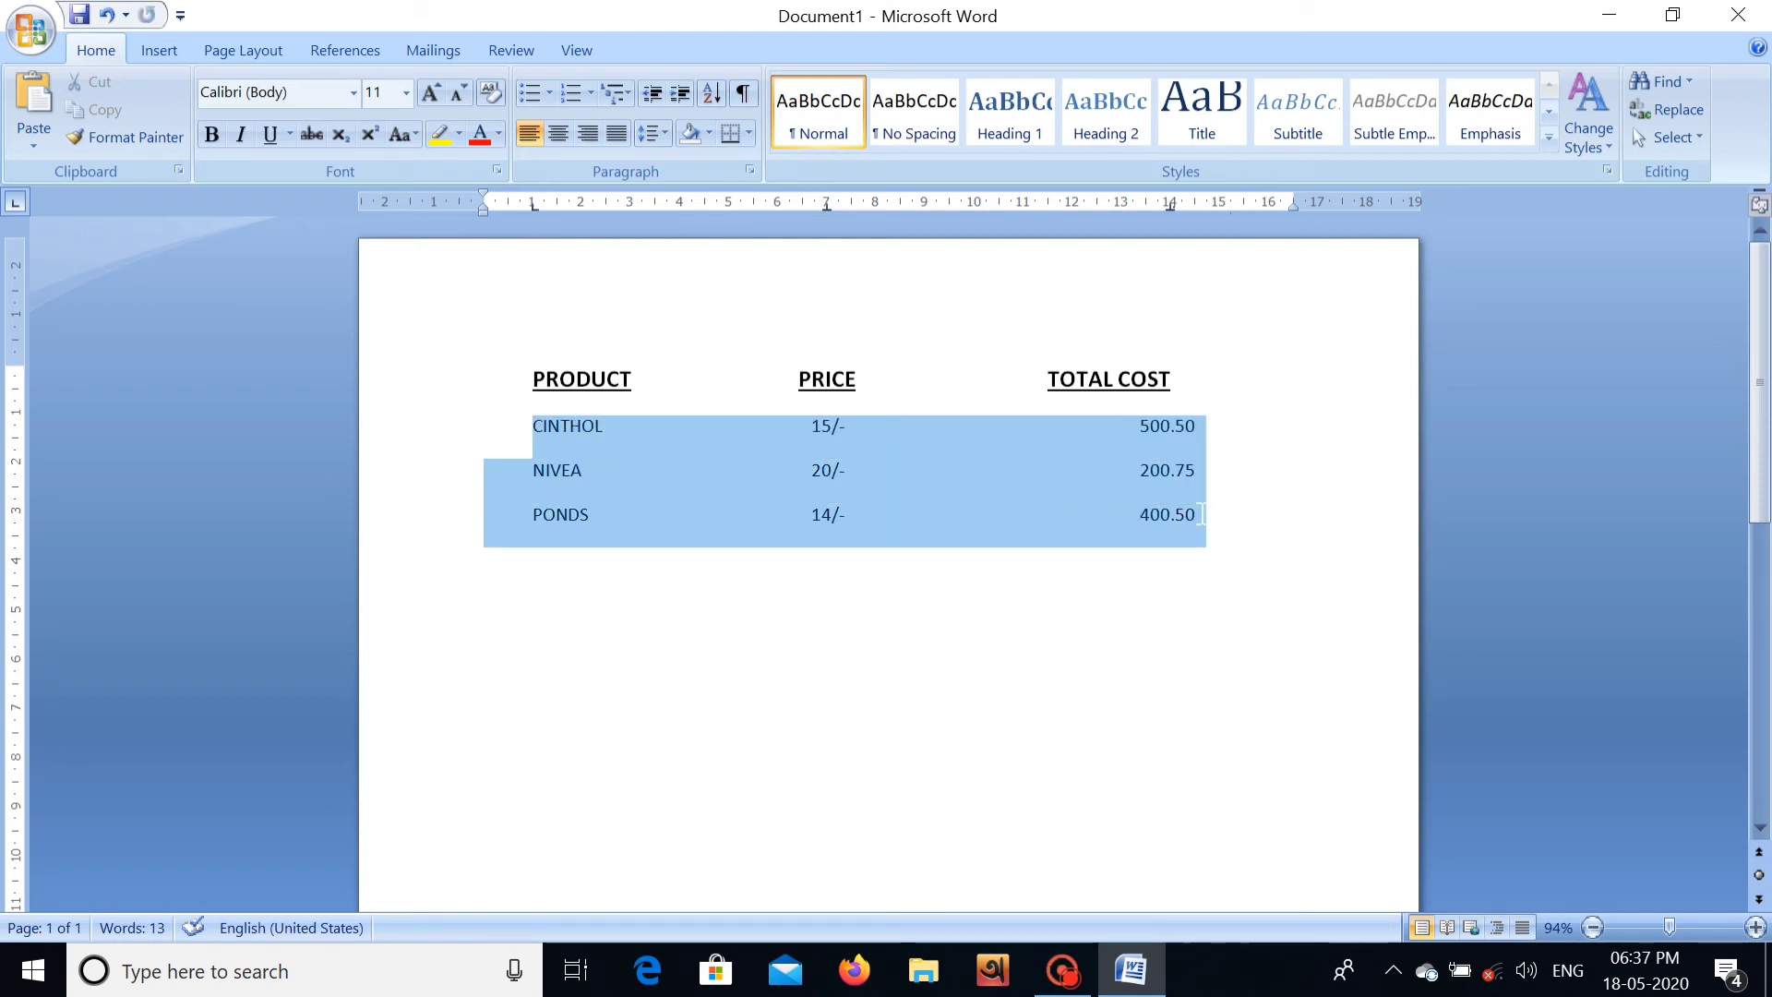
pyautogui.click(216, 141)
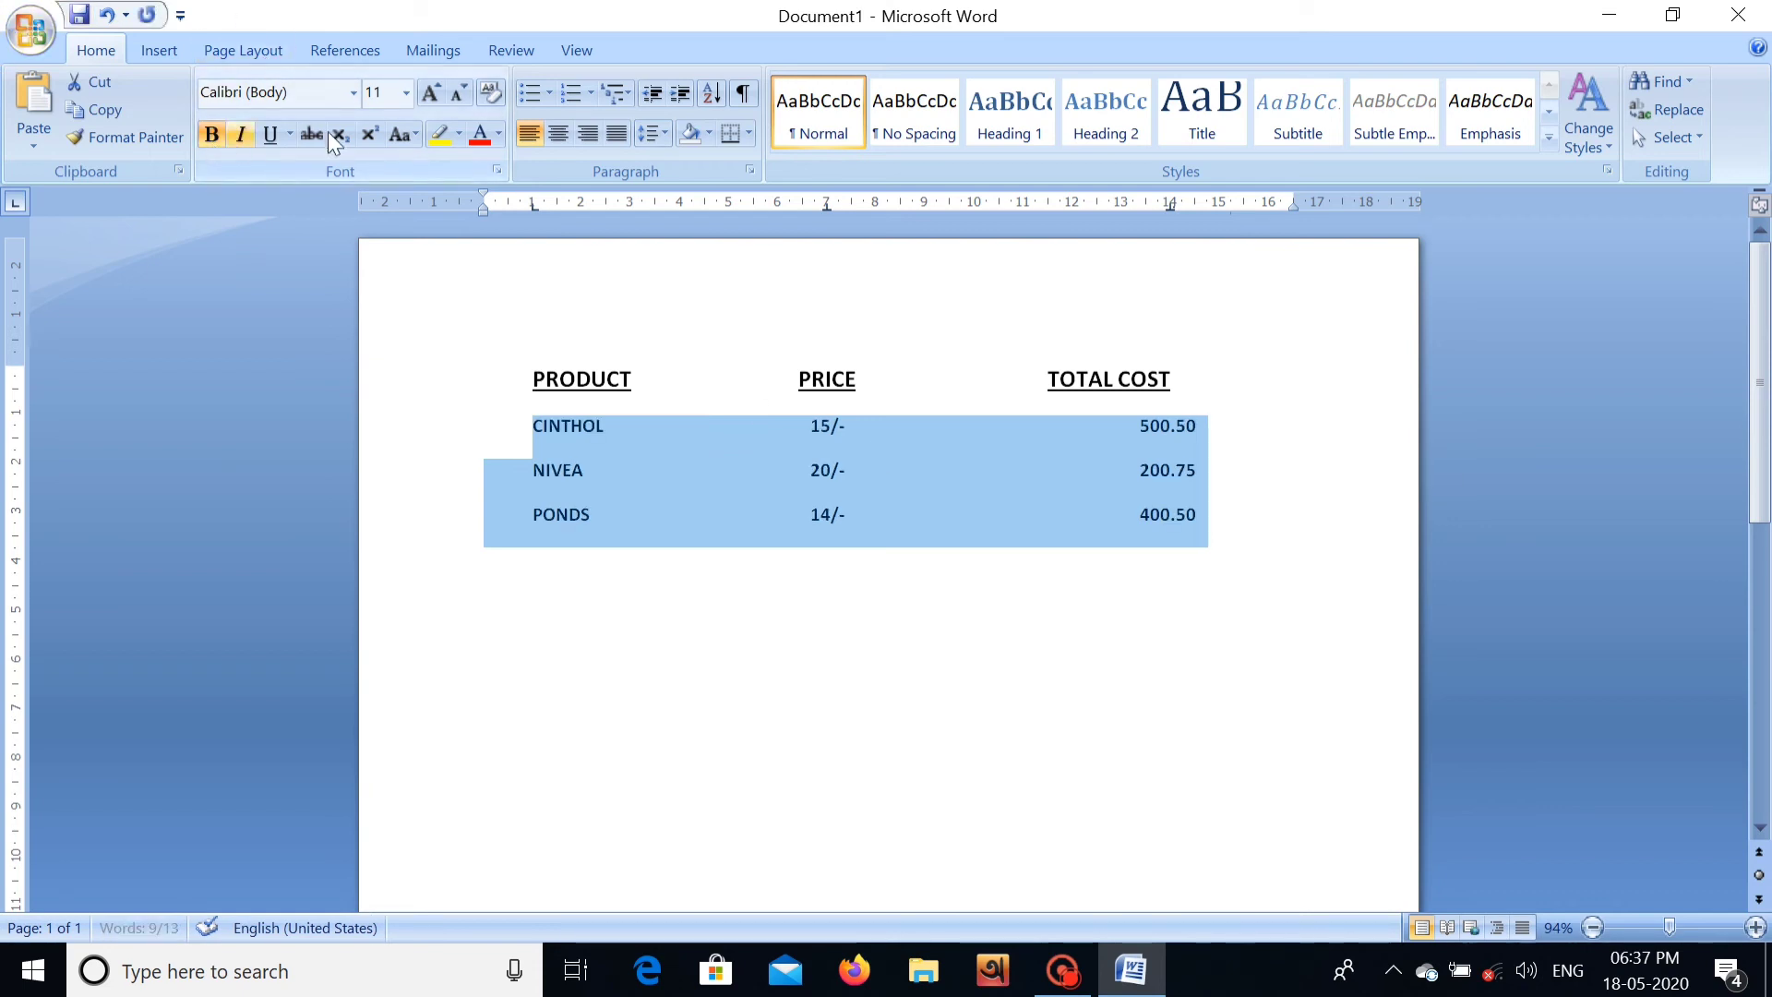
pyautogui.click(434, 92)
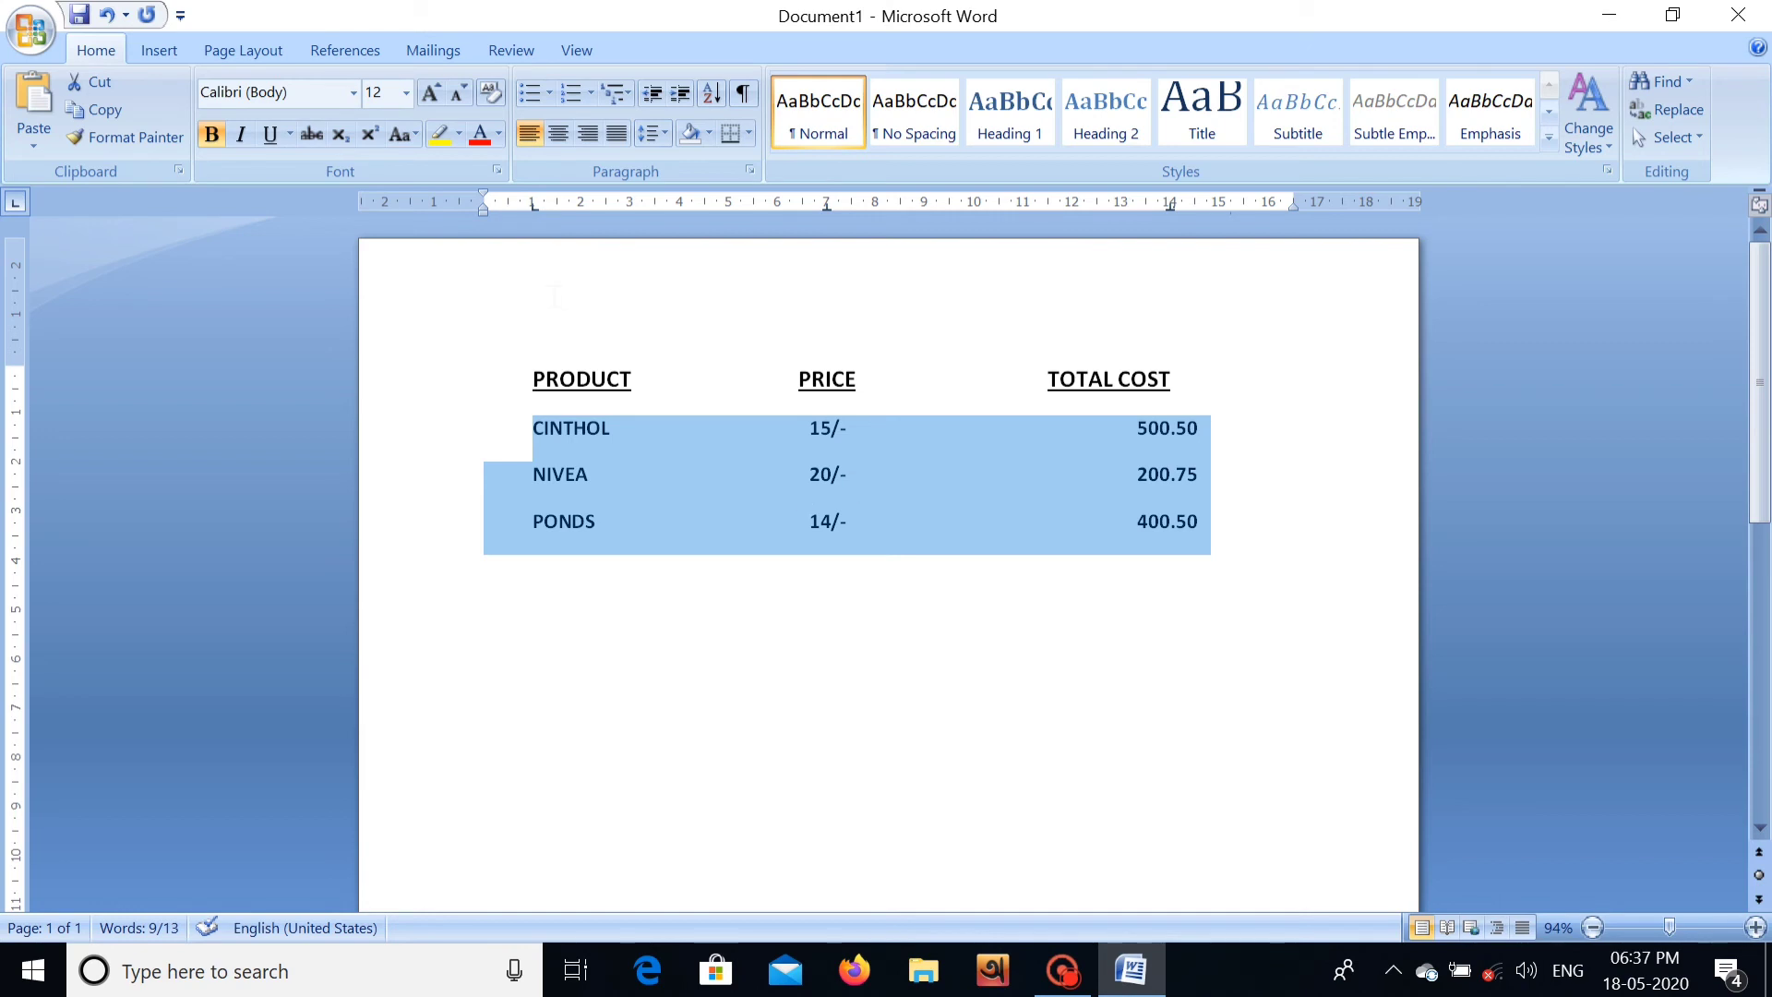
# Give the 7 cm tab stop of the three selected product lines the dotted leader (style 2)
pyautogui.click(249, 50)
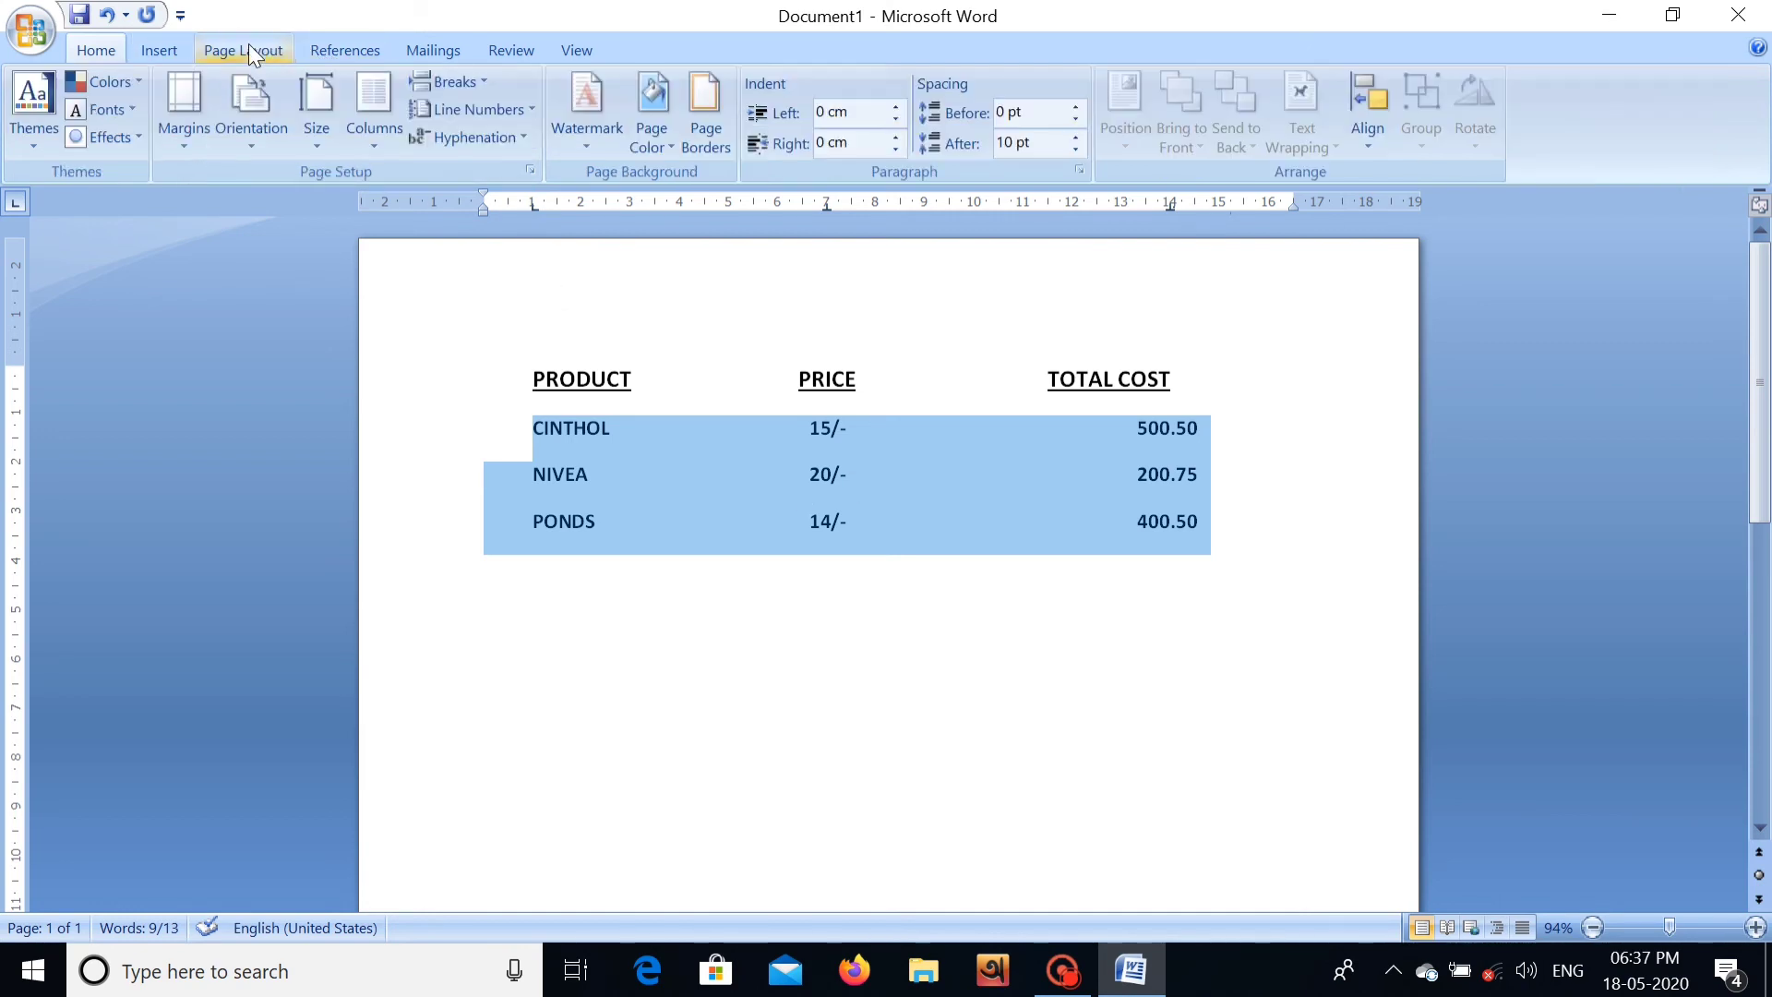
pyautogui.click(1078, 169)
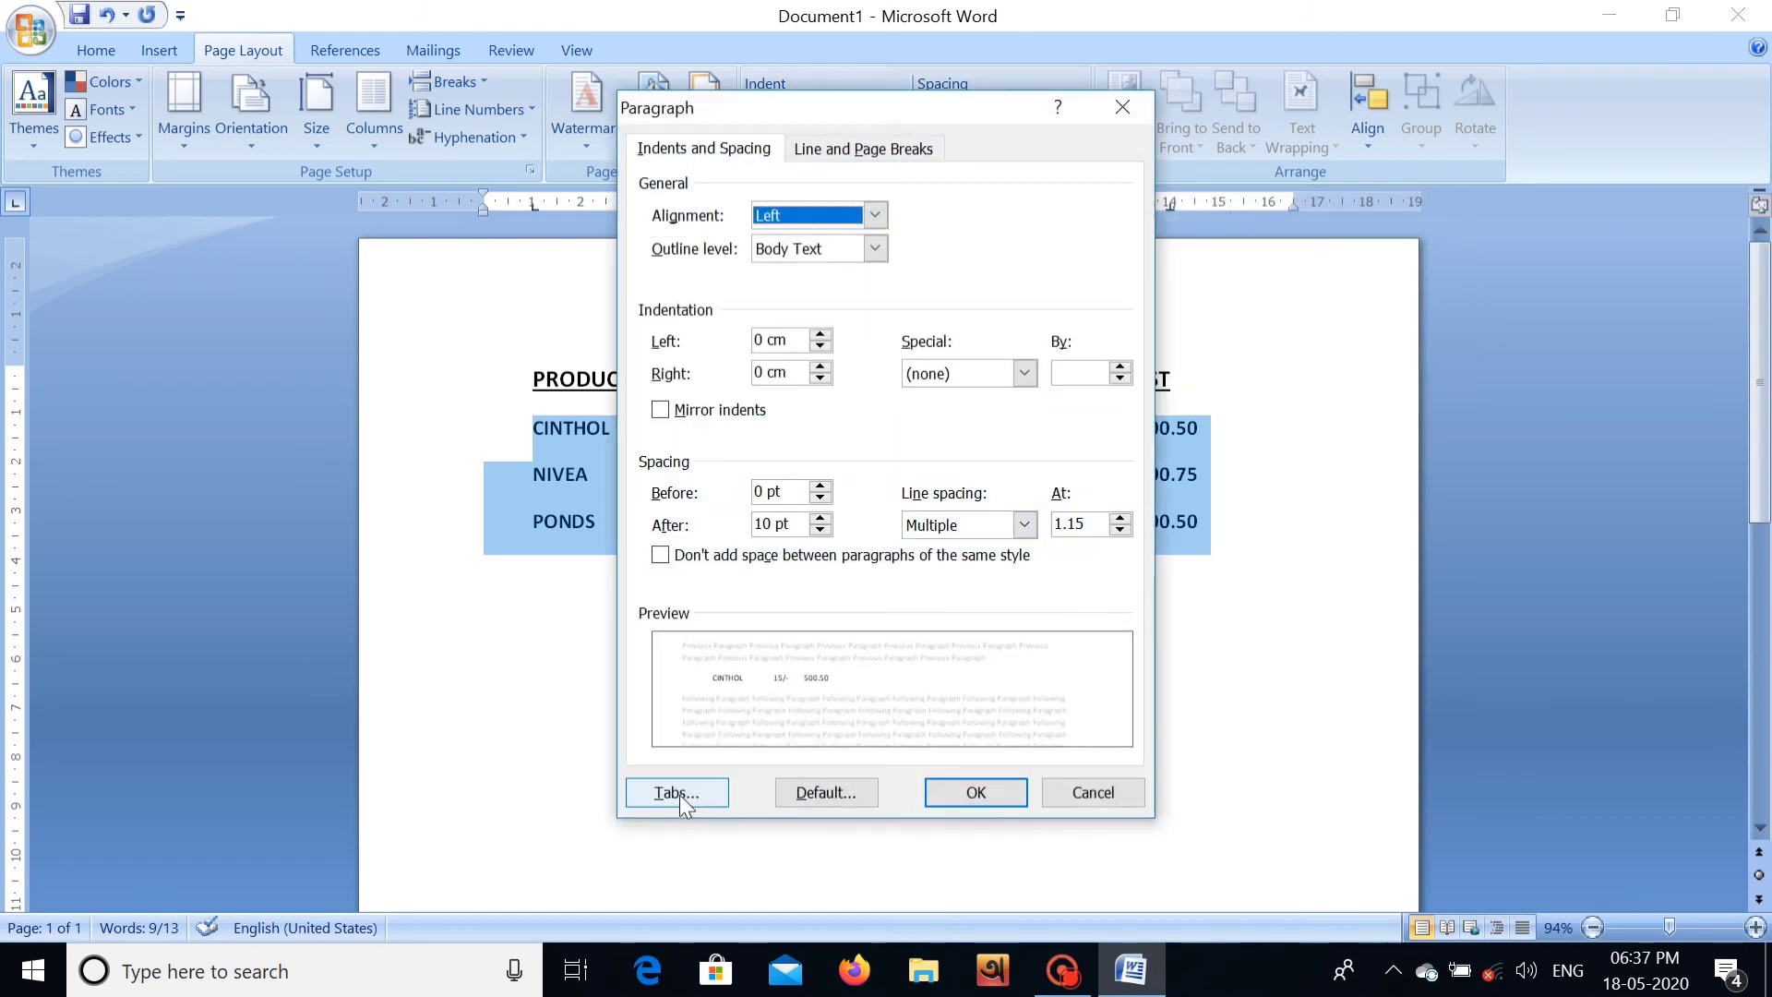
pyautogui.click(681, 798)
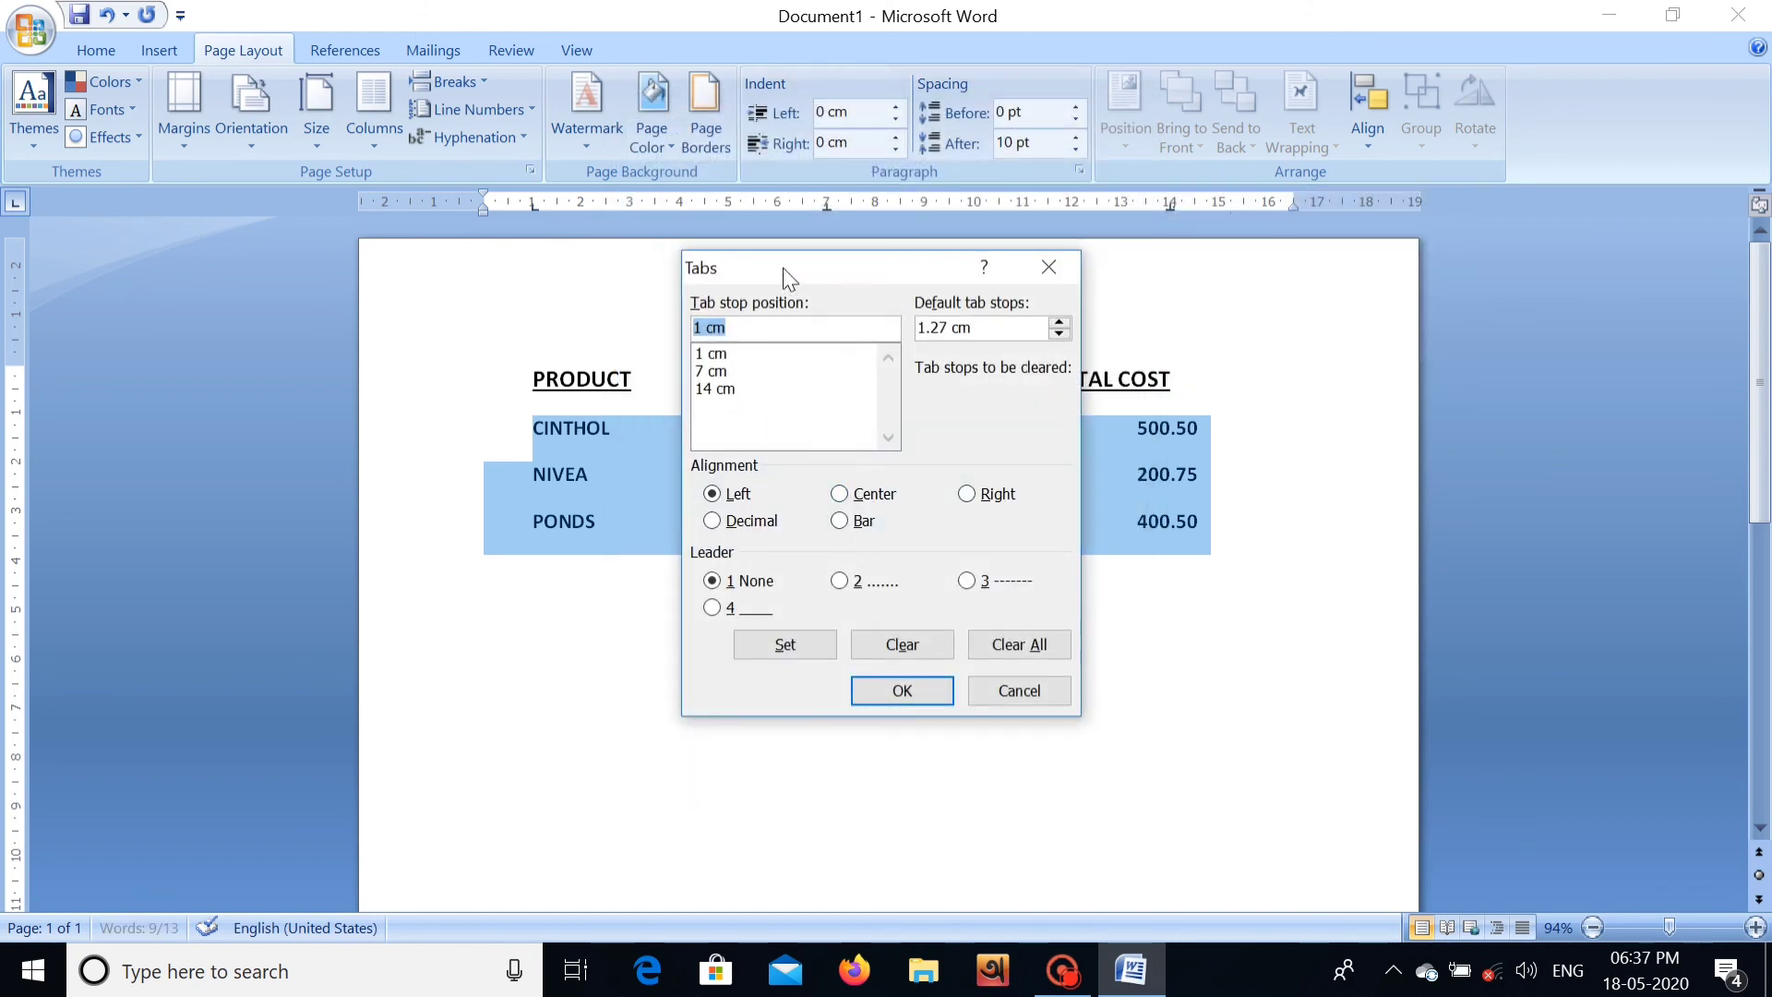
pyautogui.moveTo(792, 271); pyautogui.dragTo(1327, 305)
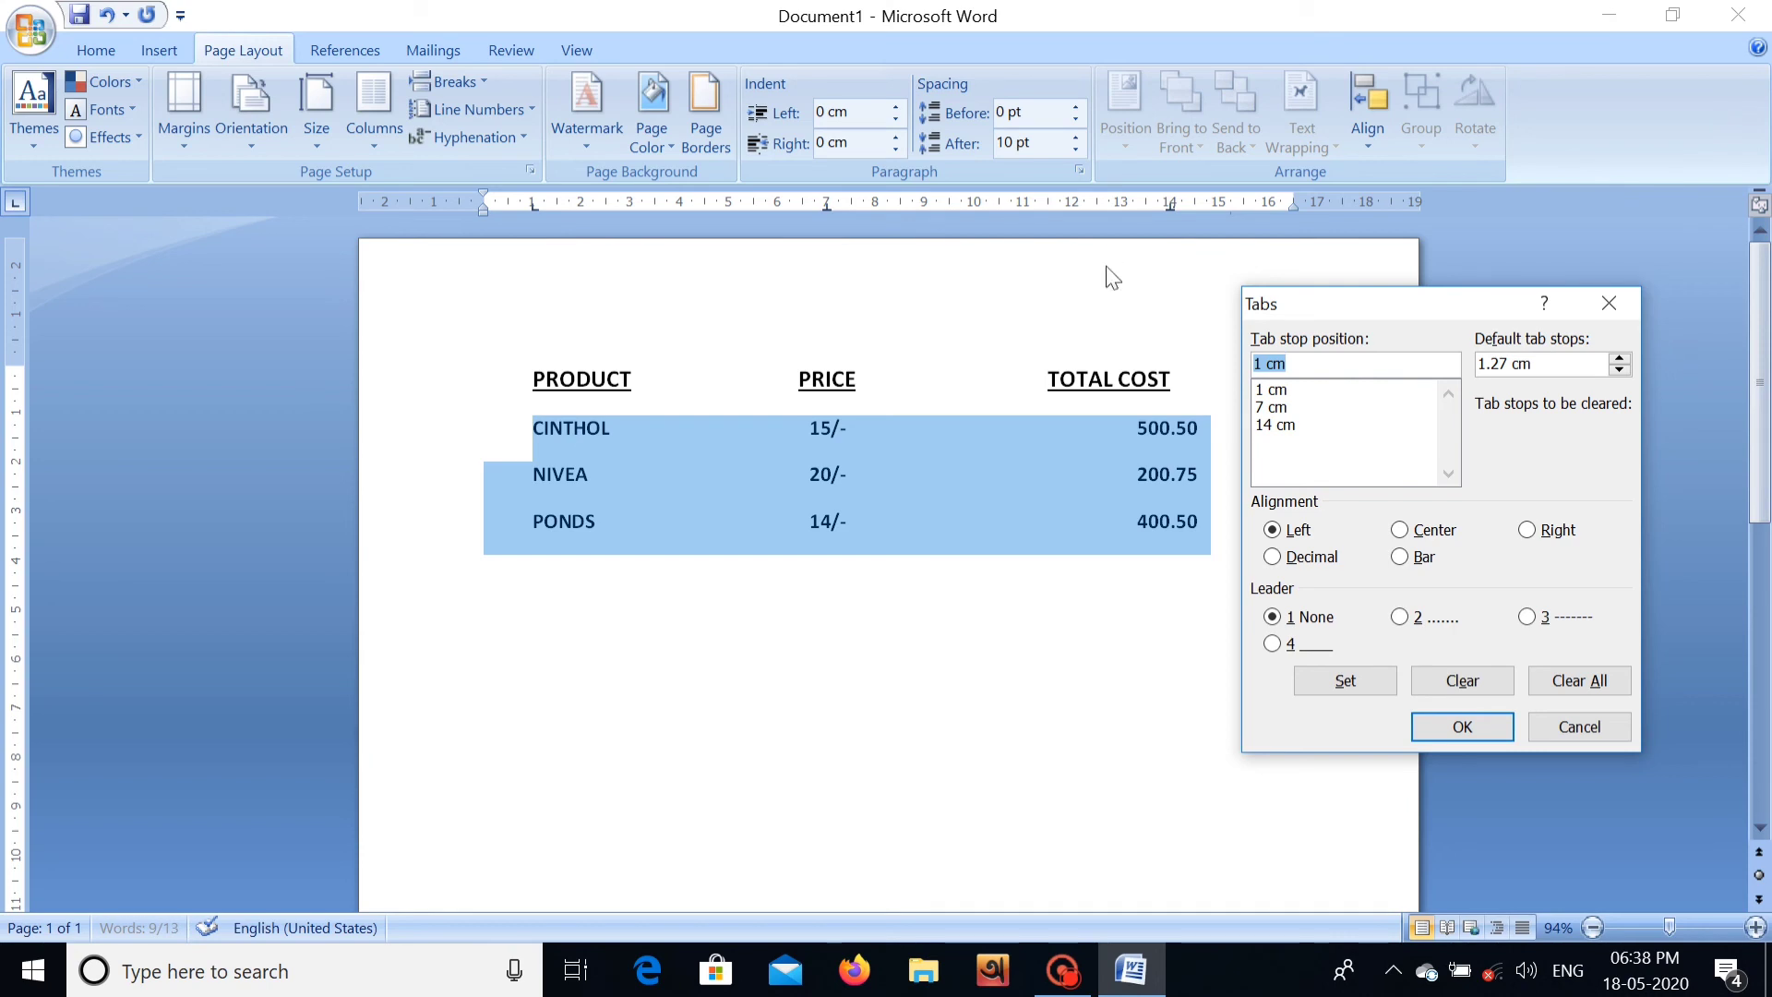
pyautogui.click(1274, 407)
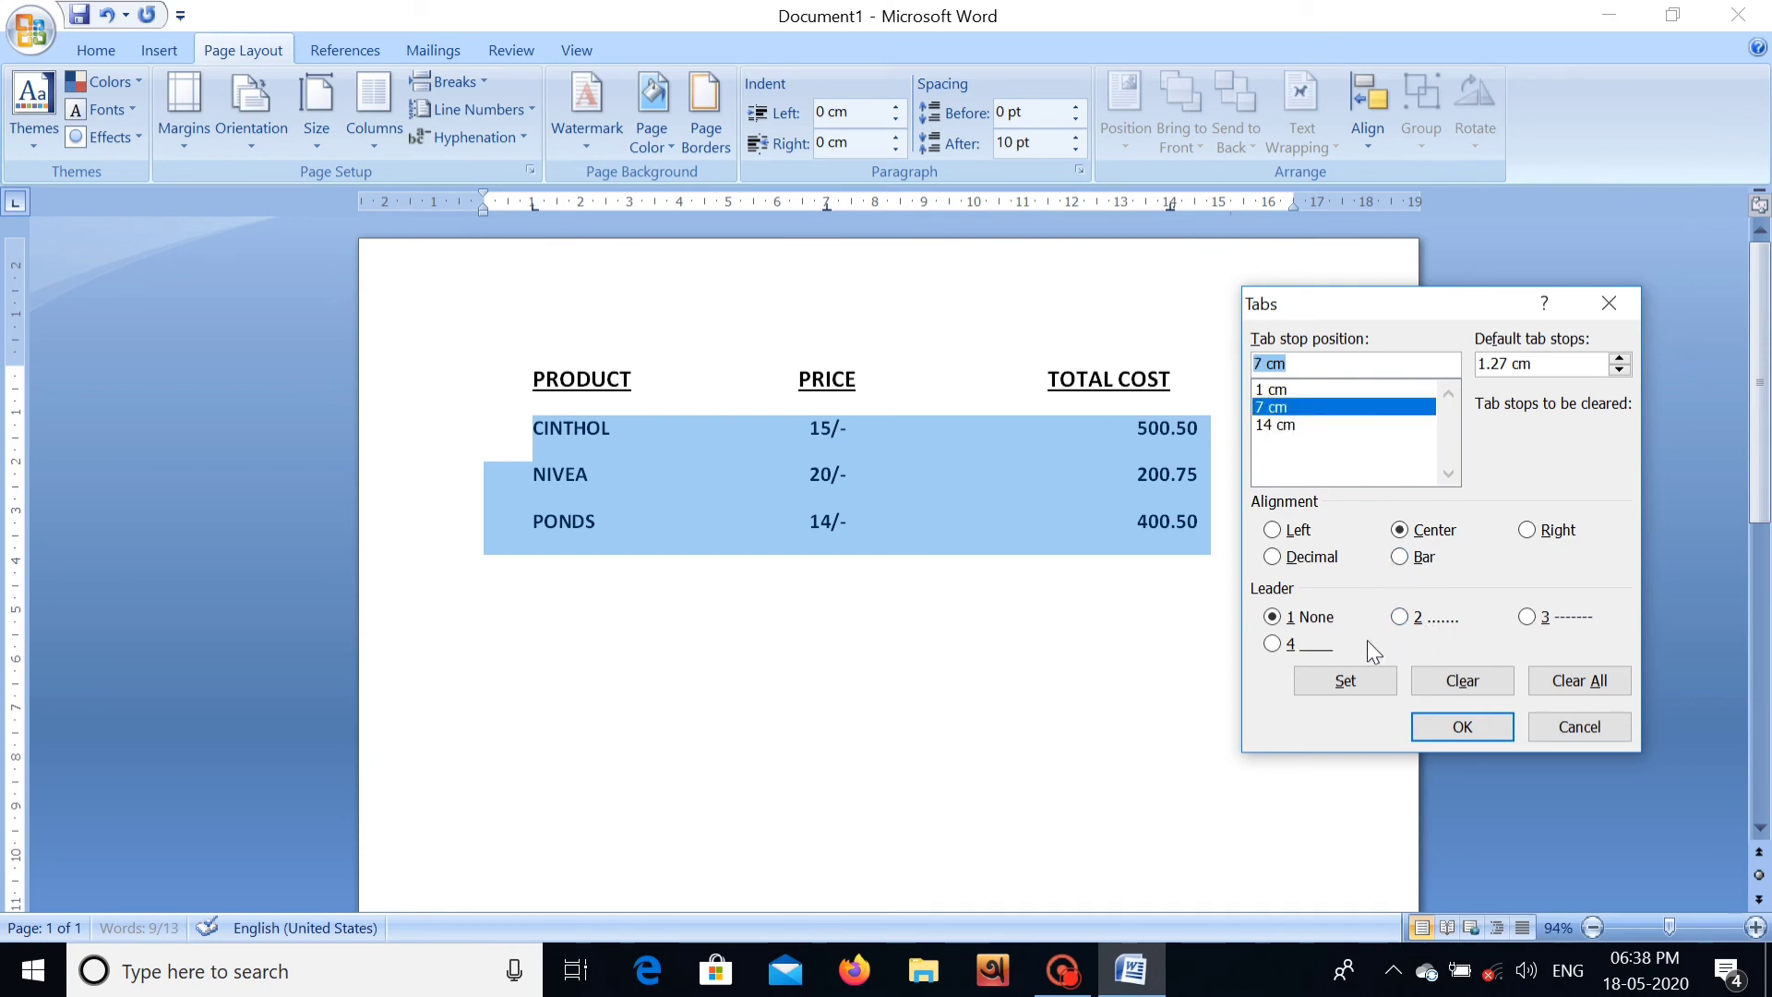
pyautogui.click(1417, 616)
pyautogui.click(1348, 688)
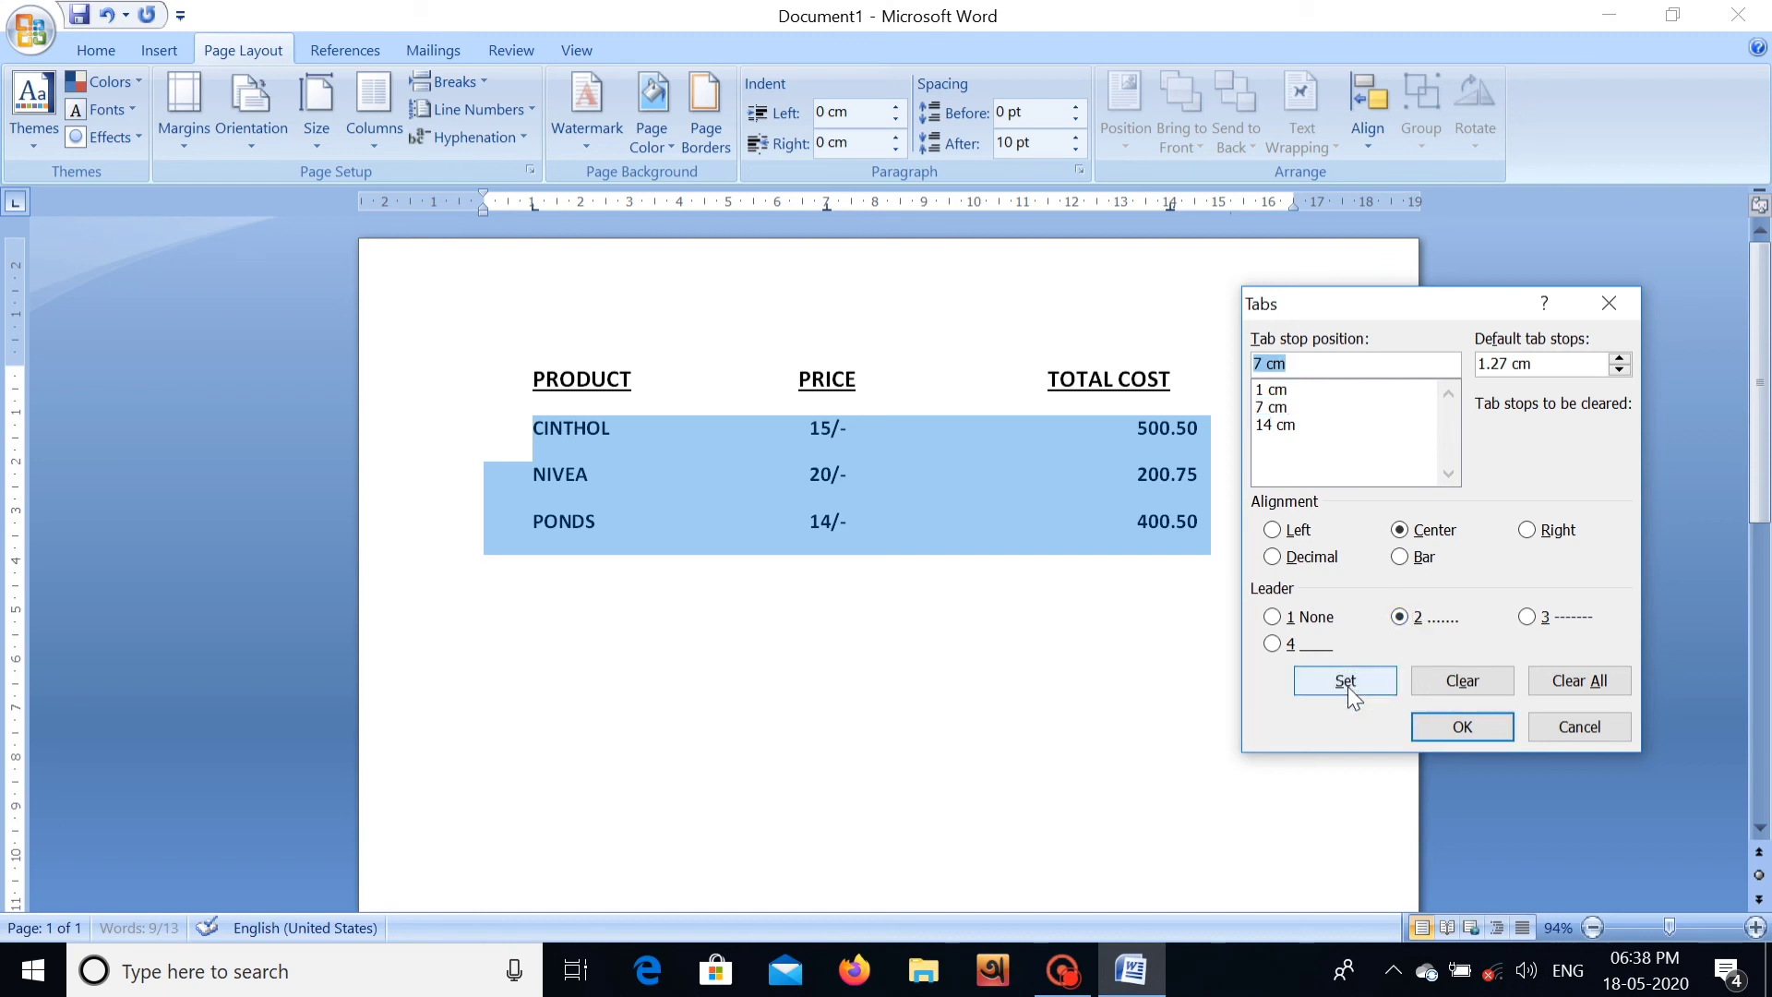
# Give the 14 cm tab stop the dotted leader (style 2) and apply the tab settings to the product lines
pyautogui.click(1296, 427)
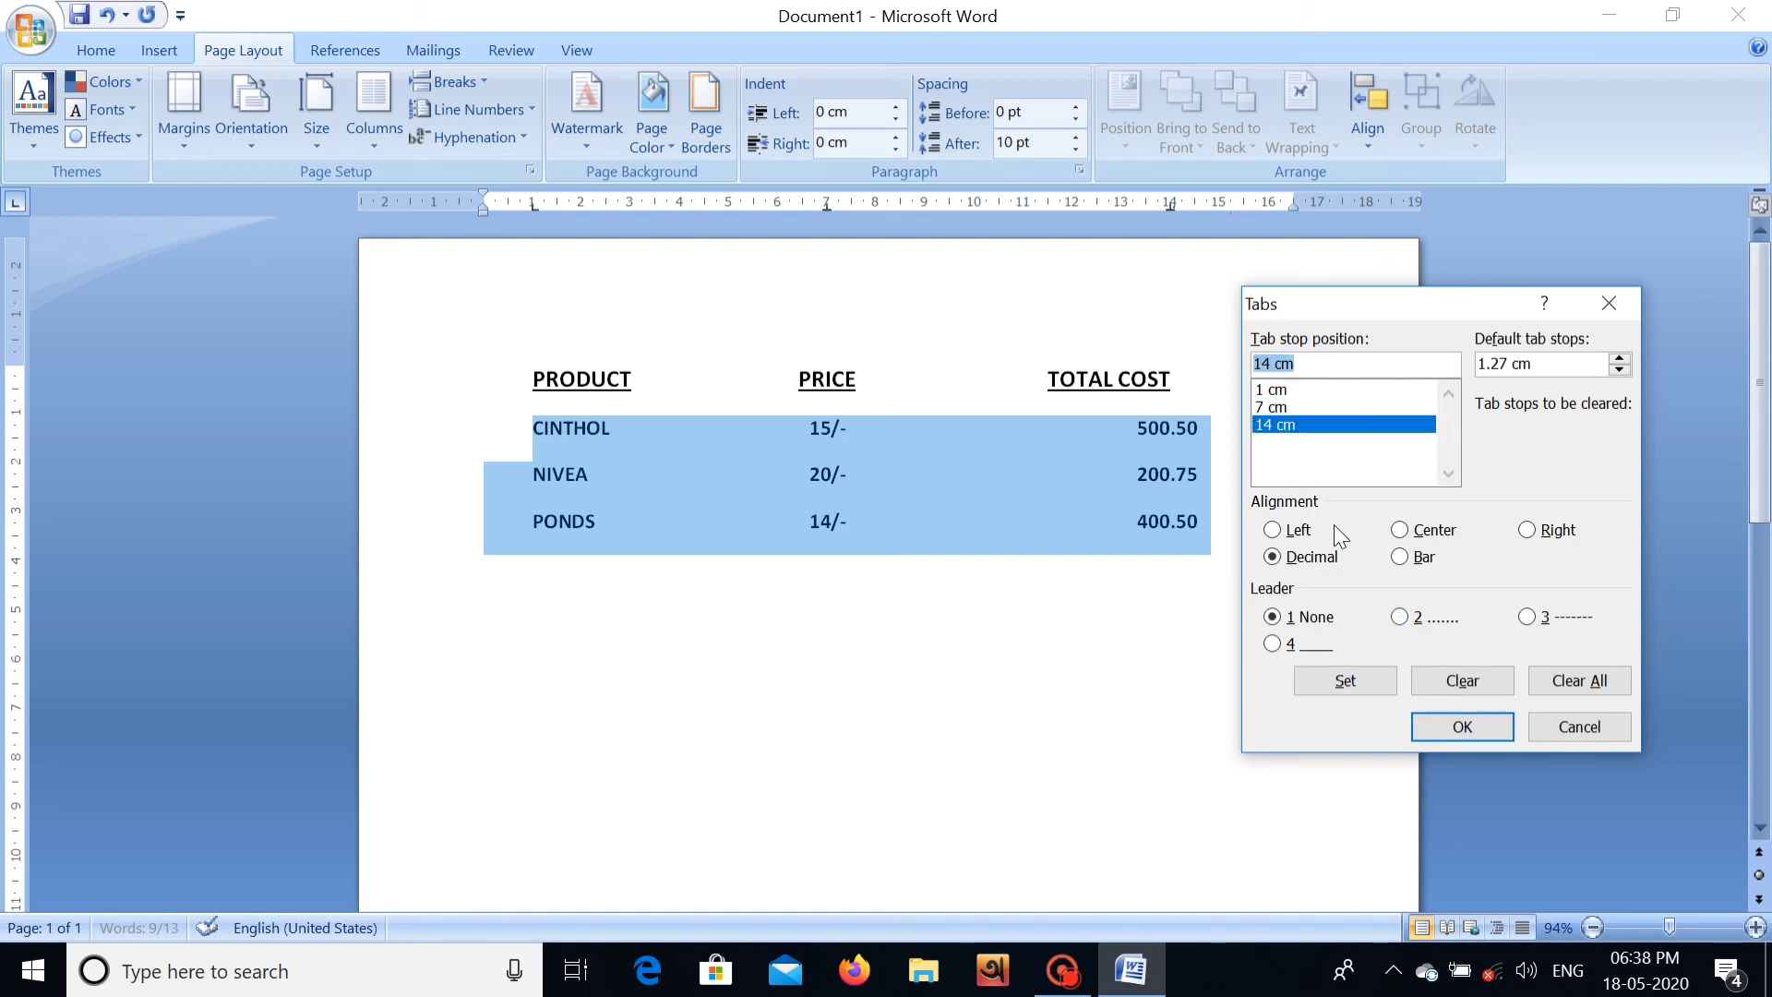
pyautogui.click(1400, 616)
pyautogui.click(1360, 679)
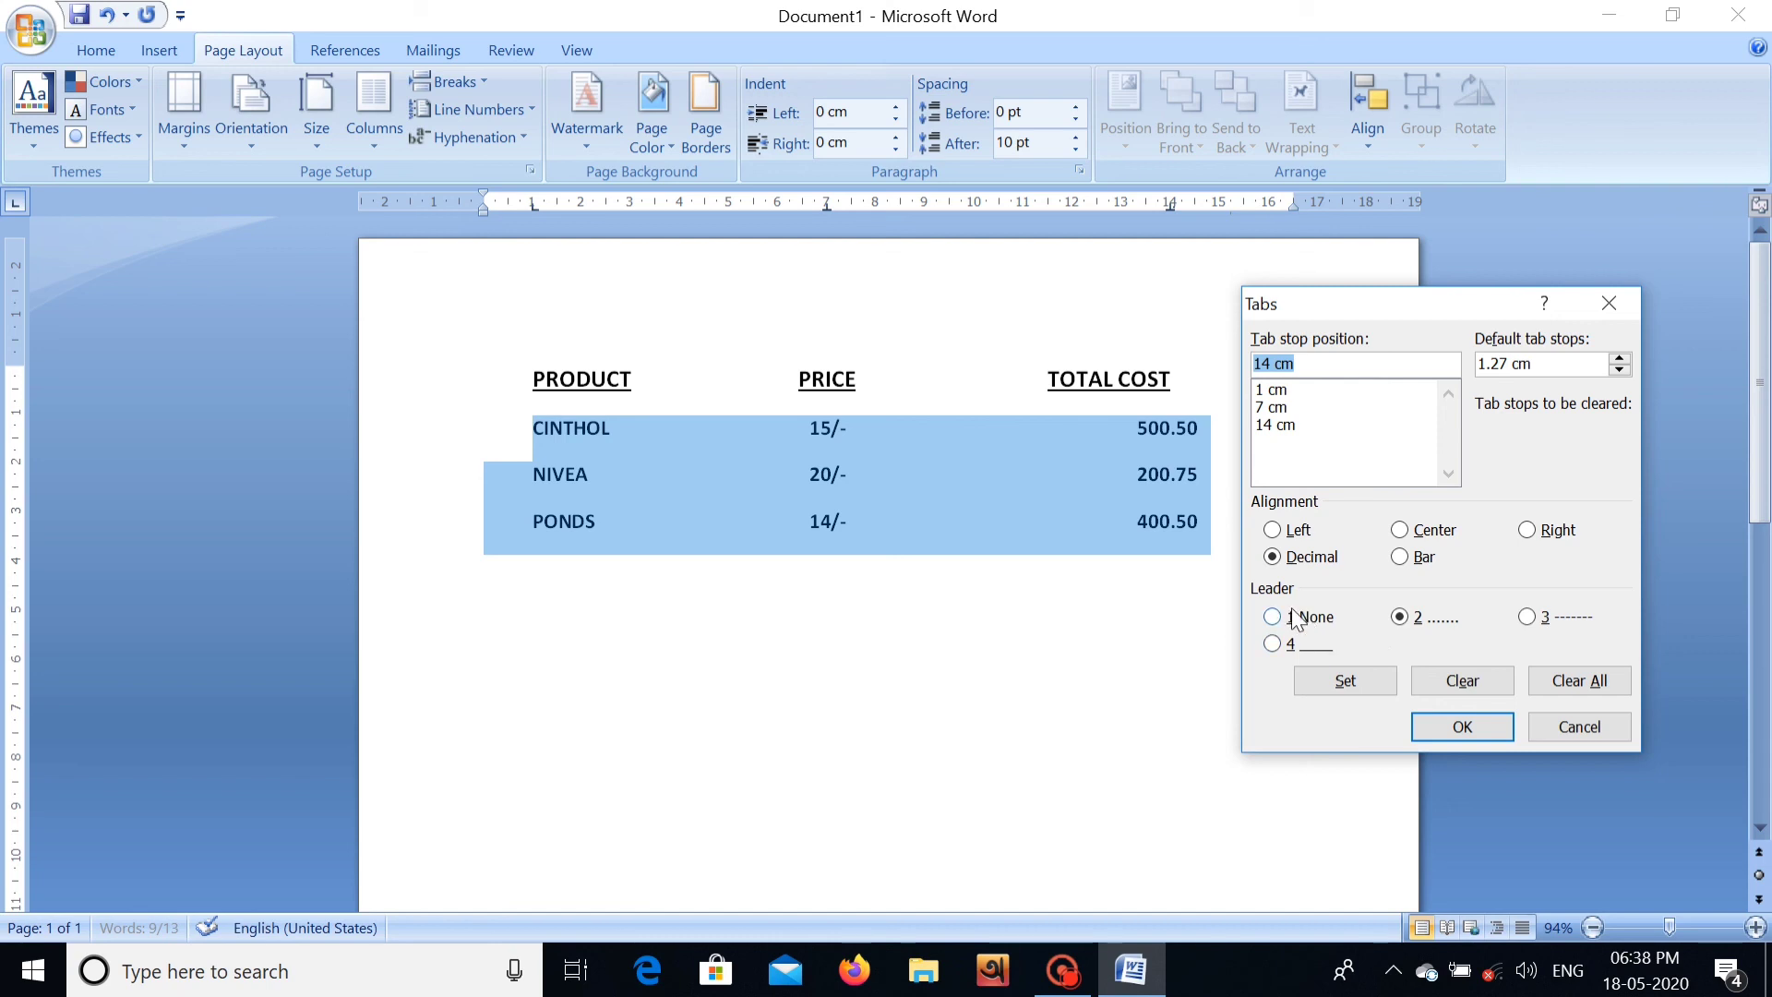
pyautogui.click(1470, 731)
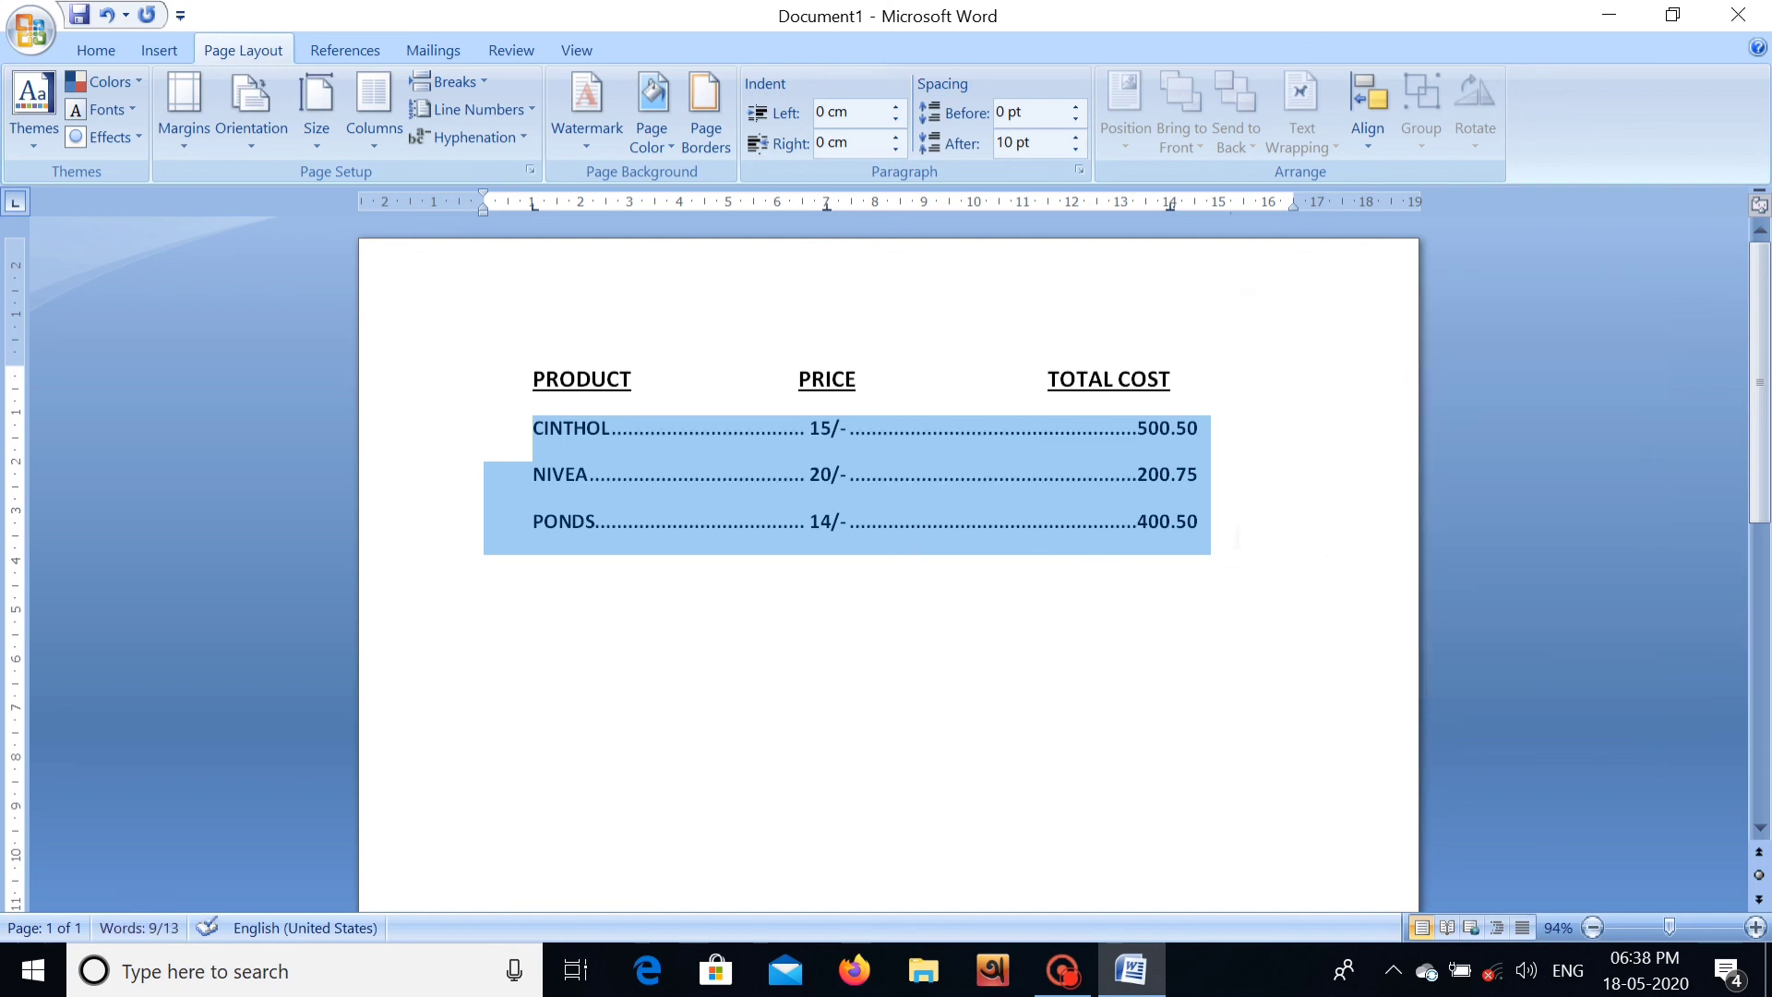
pyautogui.click(1231, 535)
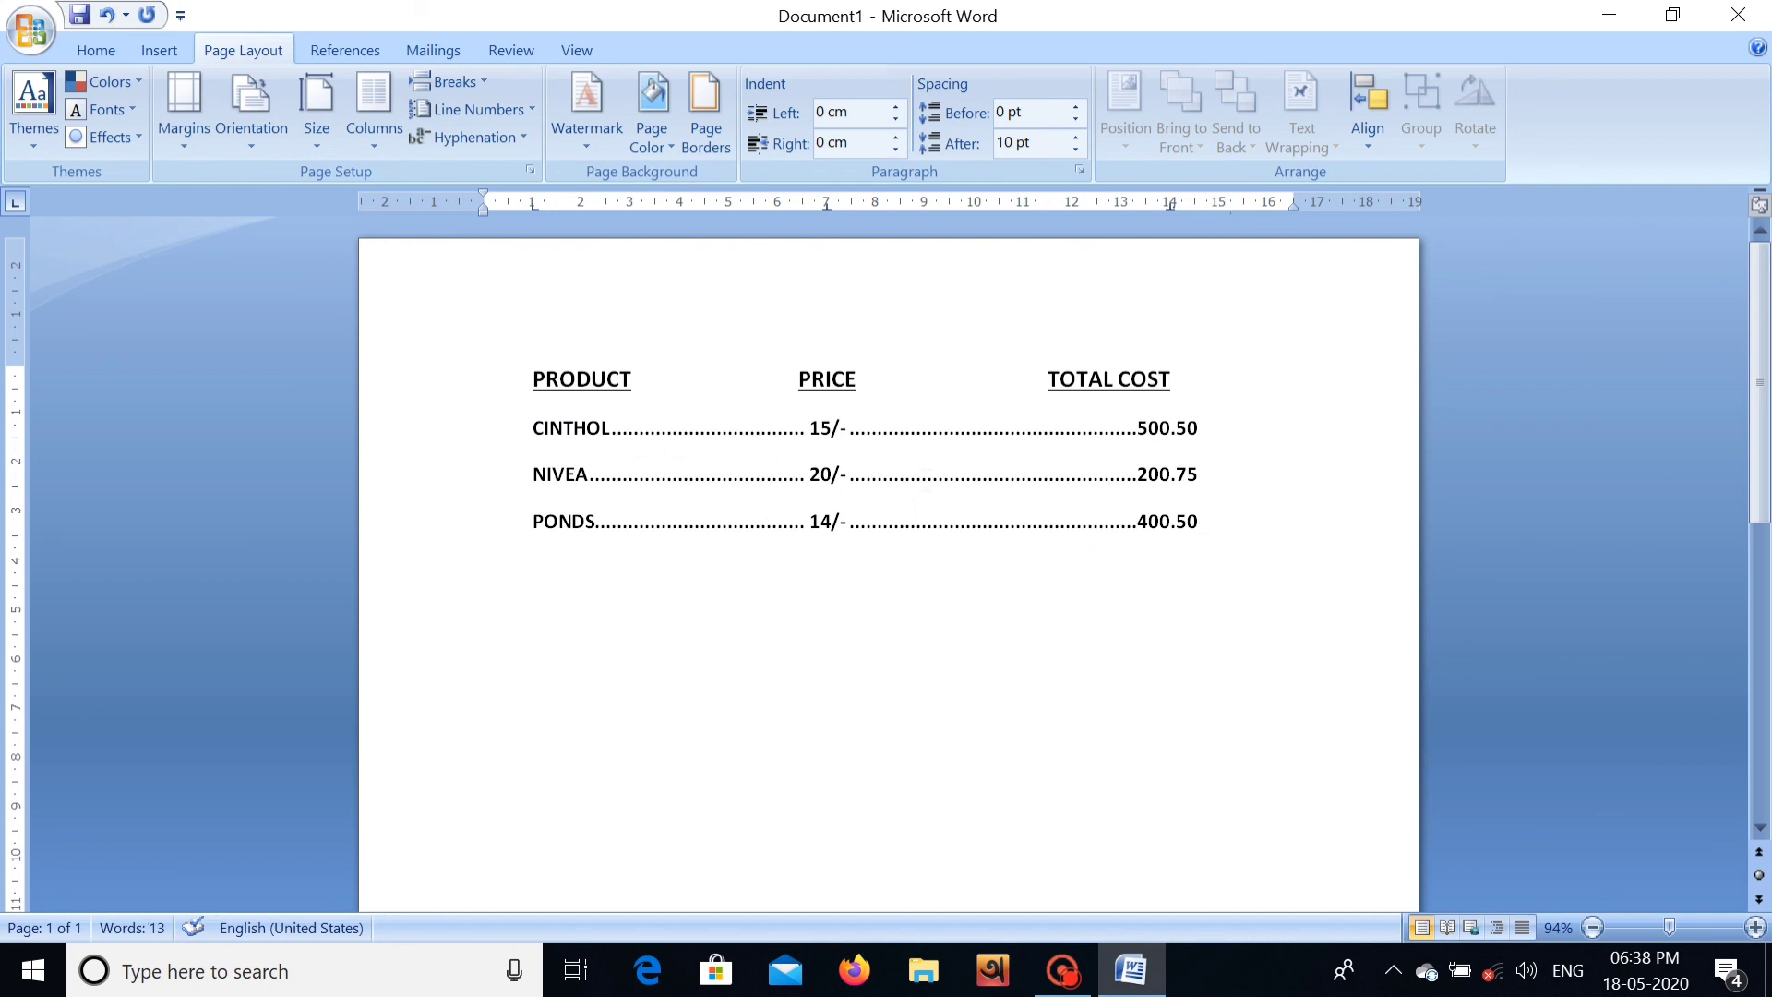